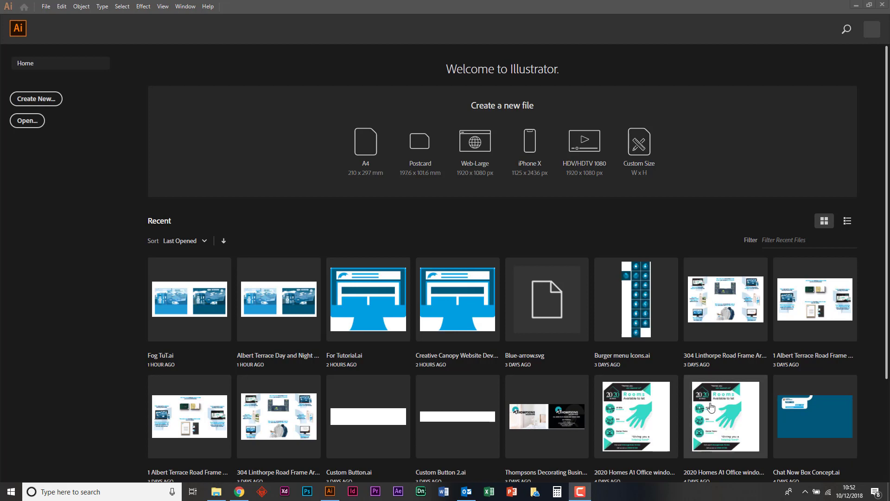
# Create a new A4 print document in landscape orientation (297 × 210 mm).
pyautogui.click(46, 5)
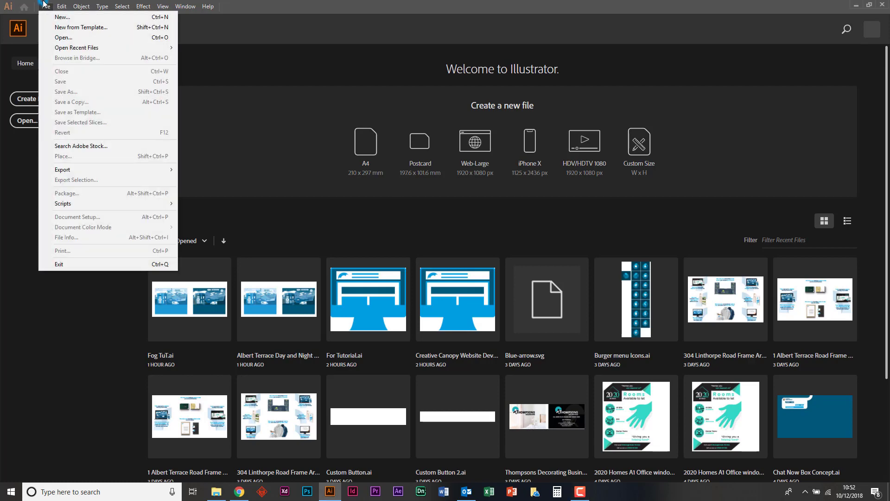
pyautogui.click(55, 14)
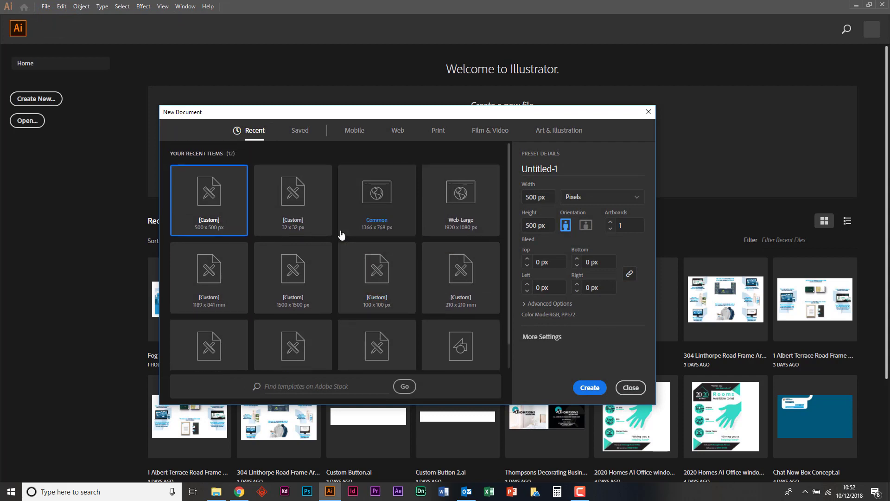
pyautogui.click(439, 133)
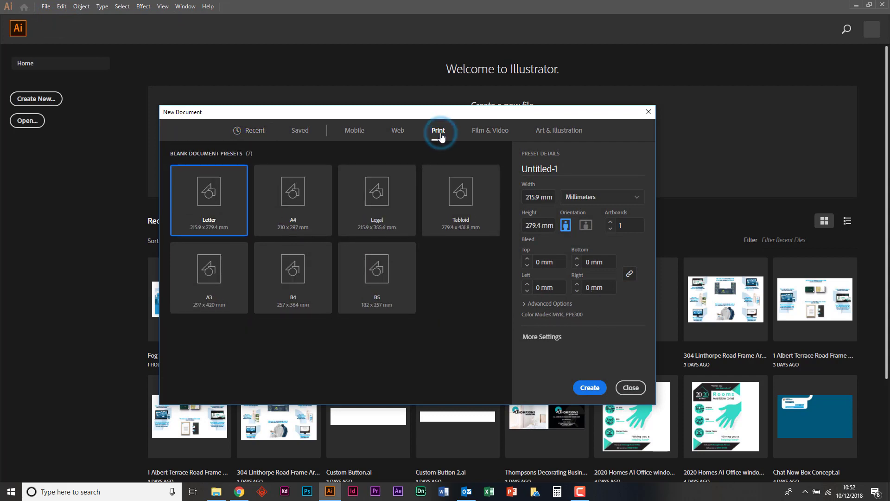
pyautogui.click(300, 193)
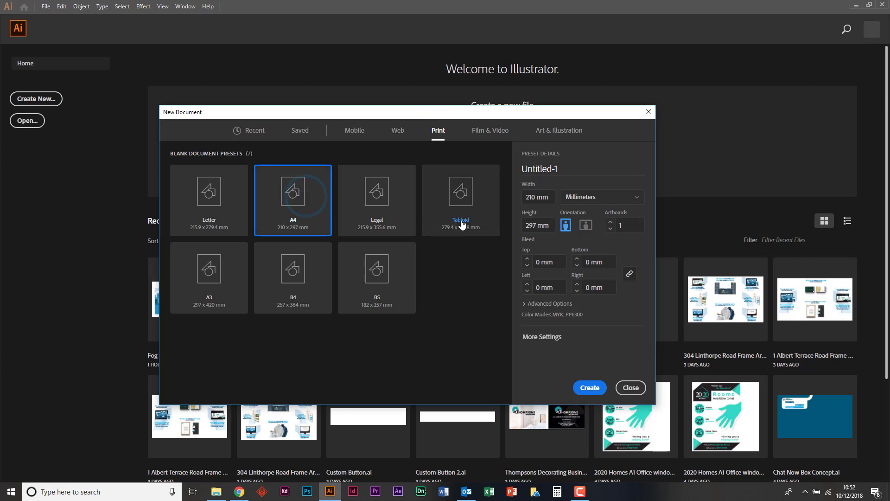
pyautogui.click(585, 231)
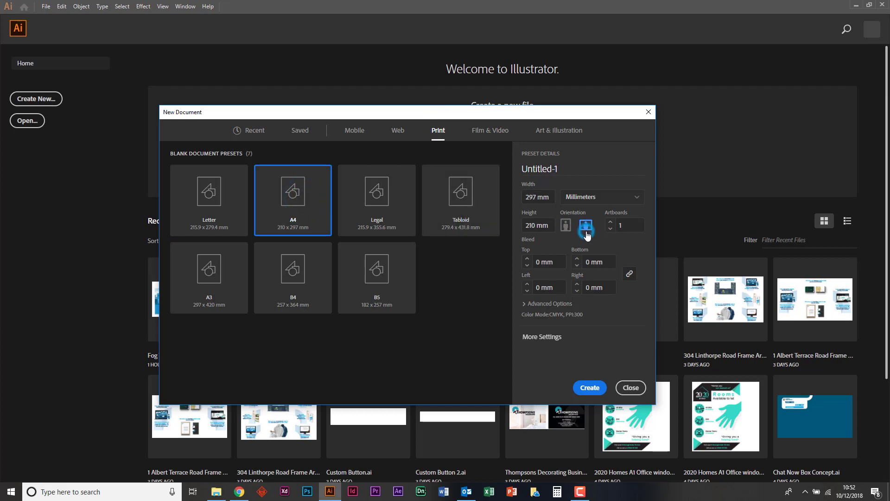
pyautogui.click(582, 389)
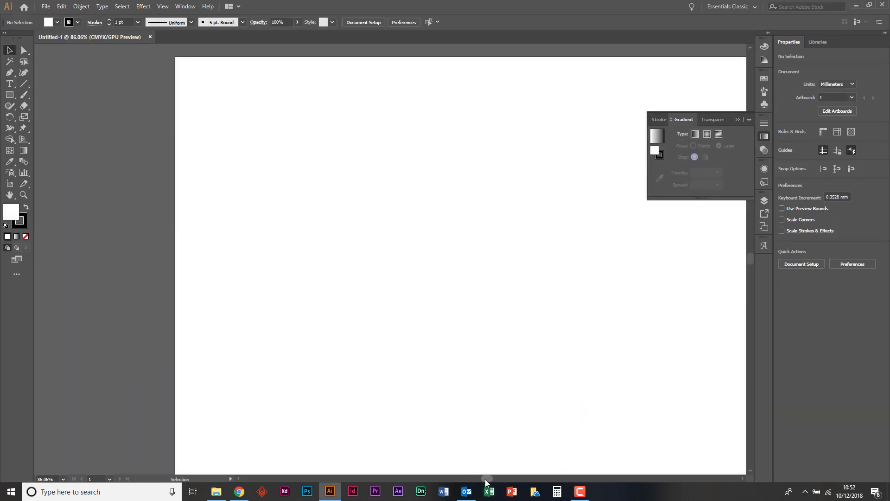
# Draw a large circle of about 163 mm on the artboard with the Ellipse tool.
pyautogui.moveTo(486, 480); pyautogui.dragTo(489, 484)
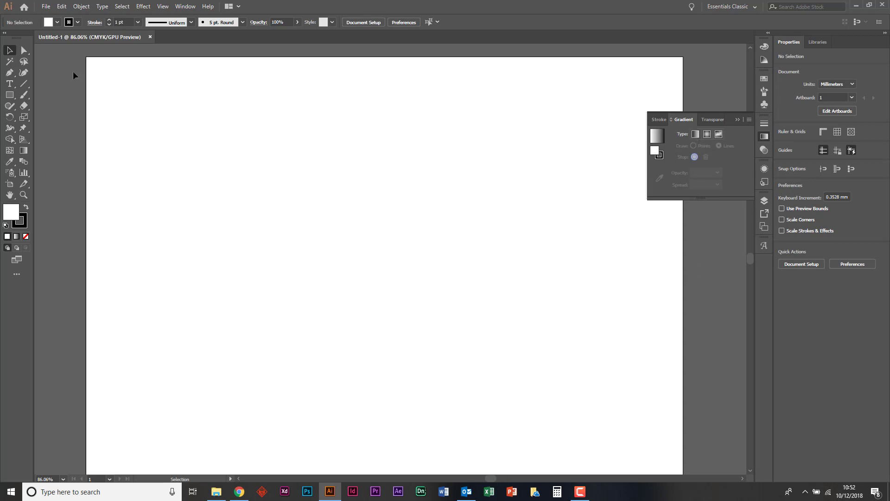
pyautogui.click(9, 94)
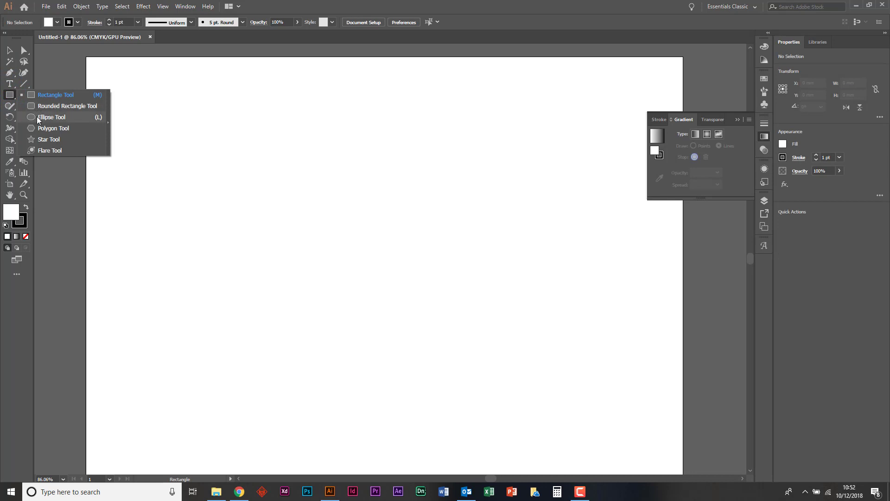
pyautogui.click(39, 117)
pyautogui.moveTo(190, 127); pyautogui.dragTo(461, 456)
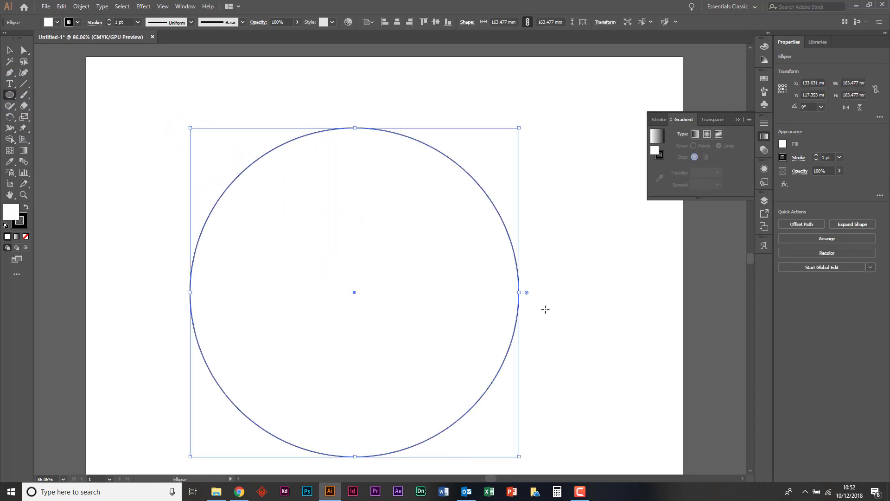
# Fill the circle with a white-to-black linear gradient and delete the stray thin ellipse.
pyautogui.scroll(1, 542, 308)
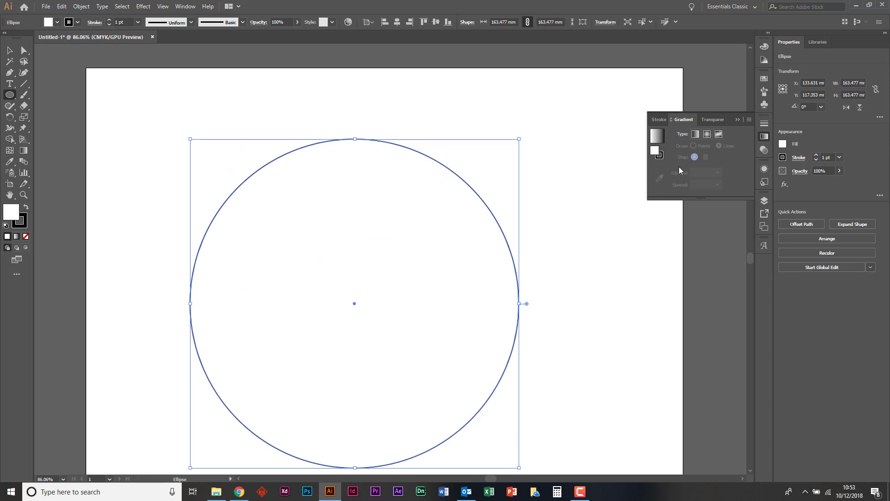
pyautogui.click(695, 134)
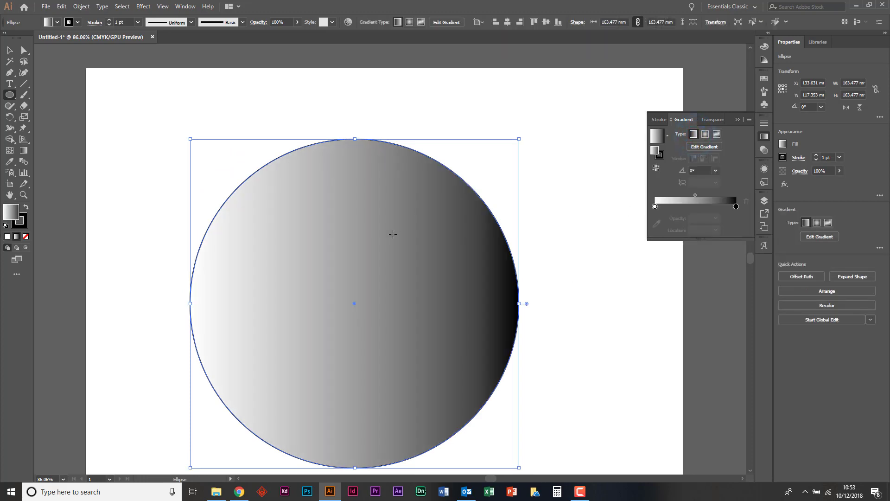
pyautogui.moveTo(232, 302); pyautogui.dragTo(413, 291)
pyautogui.press('Delete')
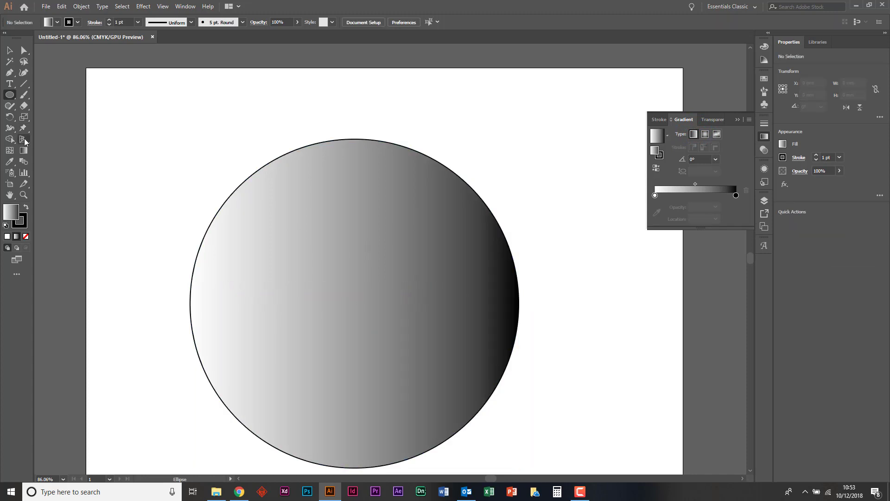
# With the Gradient tool, redraw the circle's gradient horizontally from its left edge.
pyautogui.click(25, 150)
pyautogui.moveTo(195, 280)
pyautogui.mouseDown()
pyautogui.moveTo(312, 271)
pyautogui.moveTo(492, 290)
pyautogui.moveTo(248, 289)
pyautogui.moveTo(340, 294)
pyautogui.moveTo(417, 266)
pyautogui.moveTo(415, 278)
pyautogui.mouseUp()
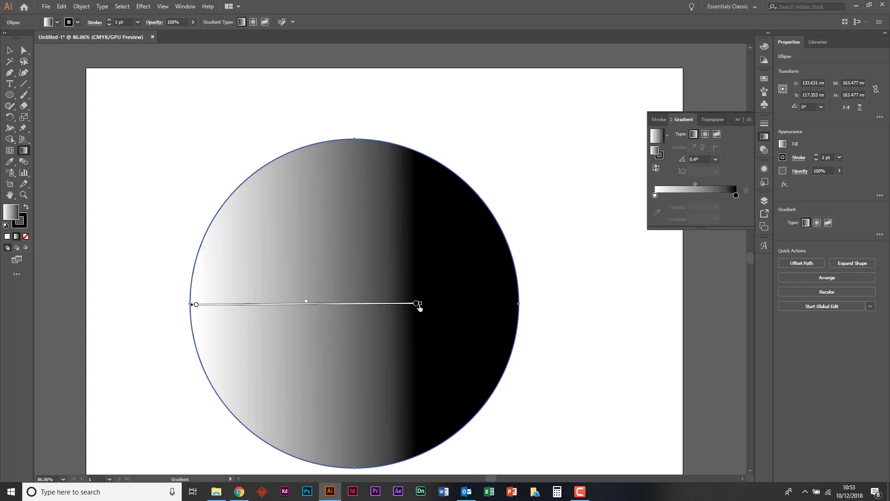
pyautogui.moveTo(418, 304); pyautogui.dragTo(317, 306)
pyautogui.hotkey('ctrl', 'z')
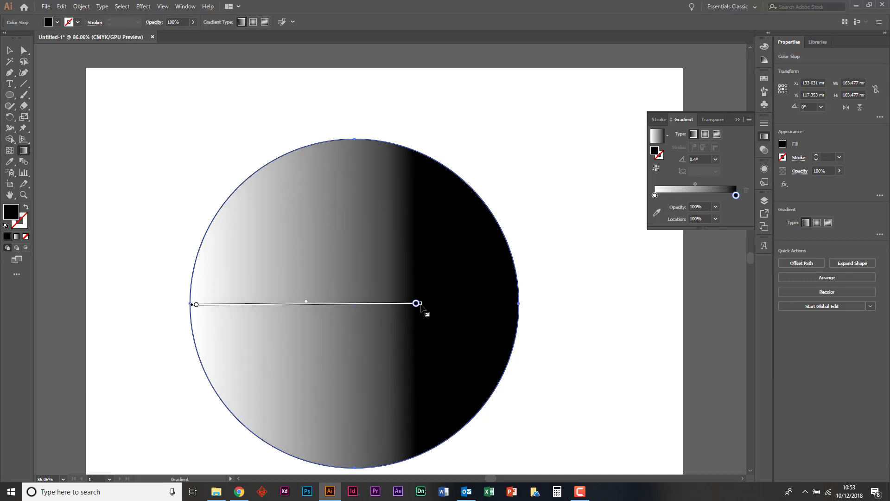
# Shift the gradient midpoint left and angle it to -136.7°, white upper right to black lower left.
pyautogui.click(421, 304)
pyautogui.click(420, 307)
pyautogui.click(305, 303)
pyautogui.moveTo(266, 314); pyautogui.dragTo(252, 314)
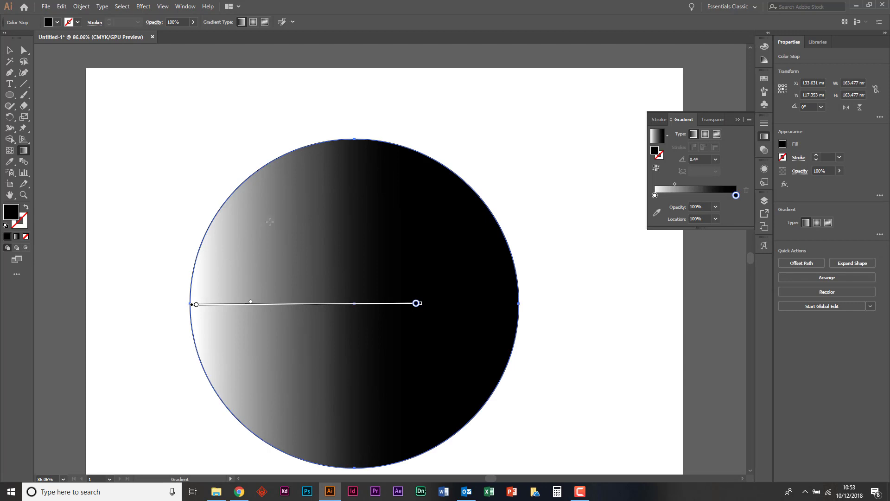
pyautogui.moveTo(272, 215); pyautogui.dragTo(398, 378)
pyautogui.moveTo(441, 226); pyautogui.dragTo(267, 401)
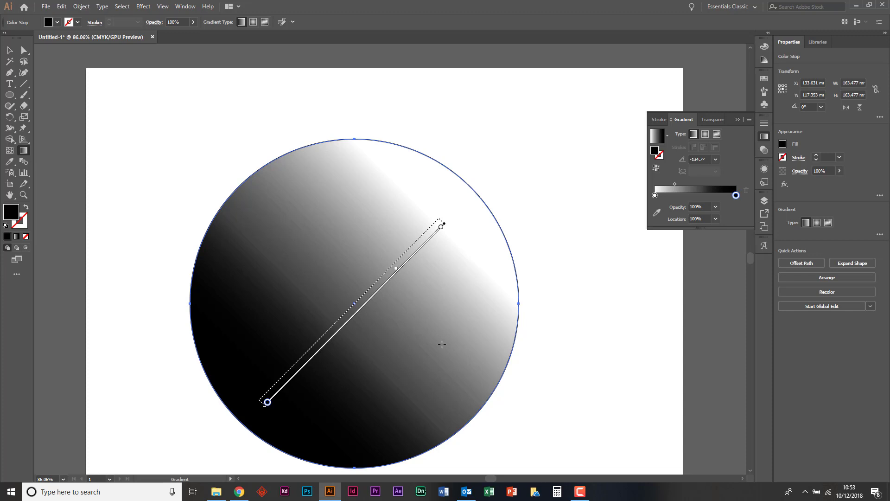
# Switch the circle to a radial gradient with its white highlight near the top at -68.7°.
pyautogui.click(704, 135)
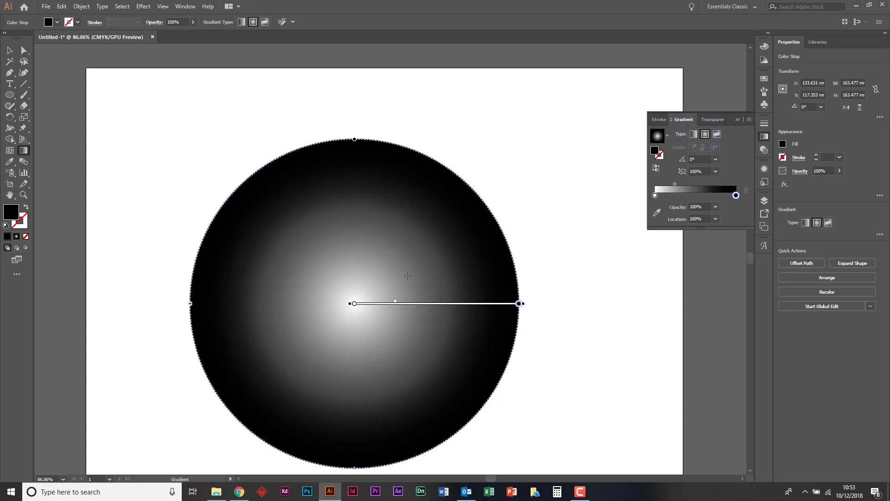
pyautogui.moveTo(395, 301); pyautogui.dragTo(421, 293)
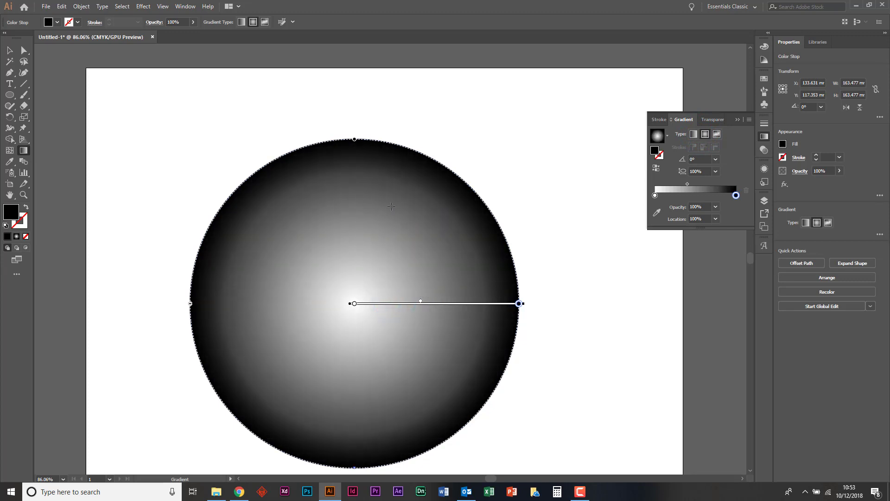
pyautogui.moveTo(397, 196); pyautogui.dragTo(398, 222)
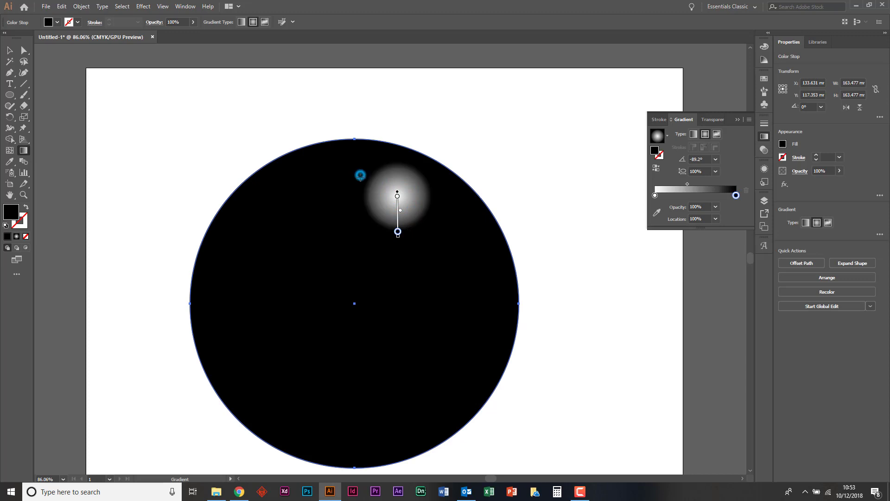
pyautogui.moveTo(360, 175); pyautogui.dragTo(400, 277)
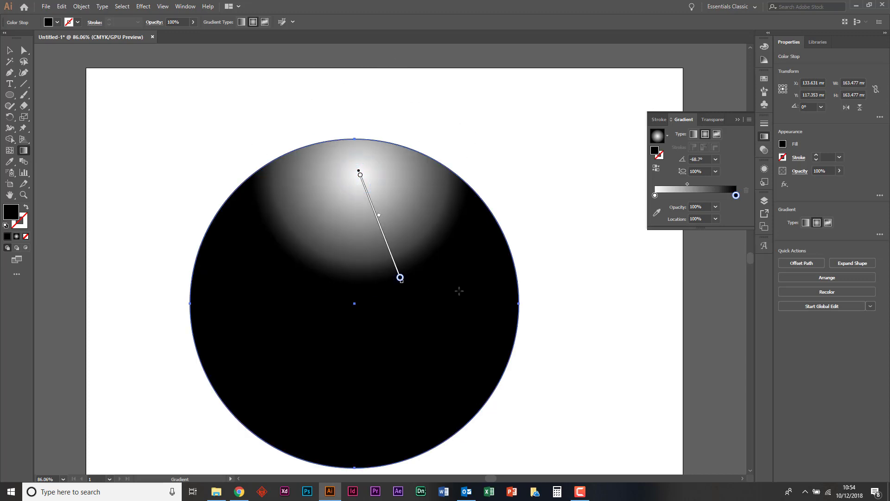
# Apply a freeform gradient and add Points-mode colour points at lower left, bottom, right and top.
pyautogui.click(717, 135)
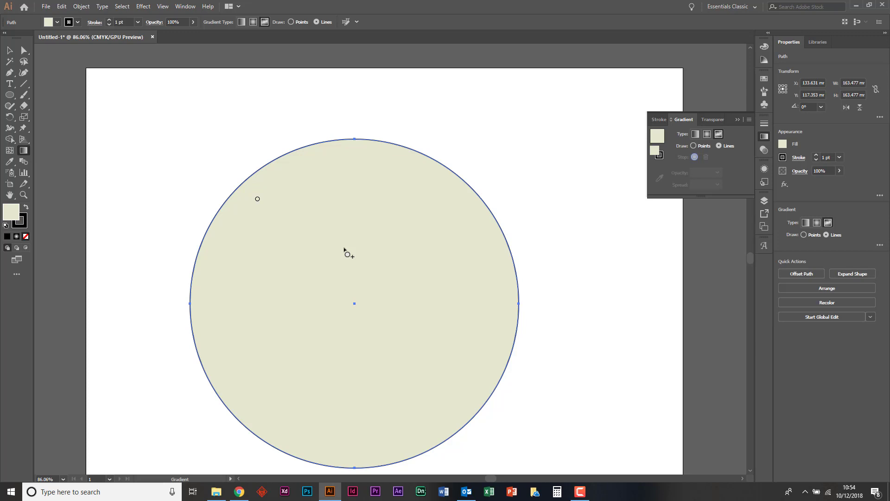
pyautogui.click(694, 146)
pyautogui.click(245, 356)
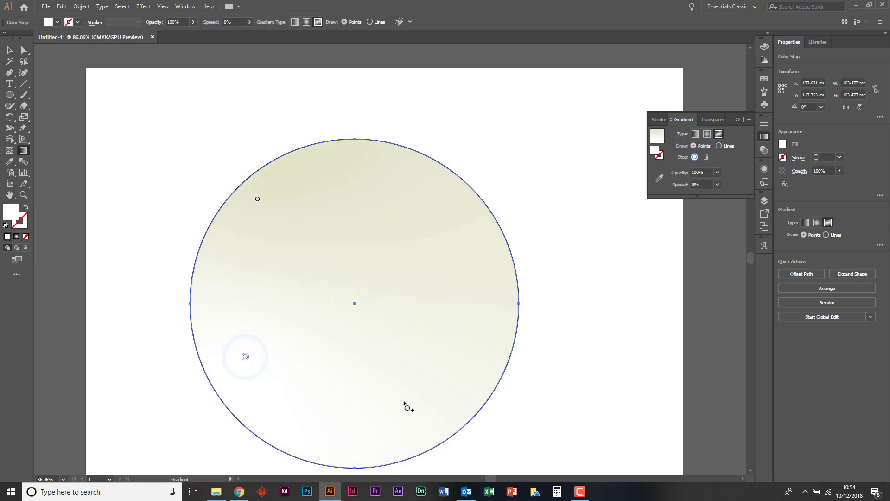
pyautogui.click(405, 407)
pyautogui.click(476, 268)
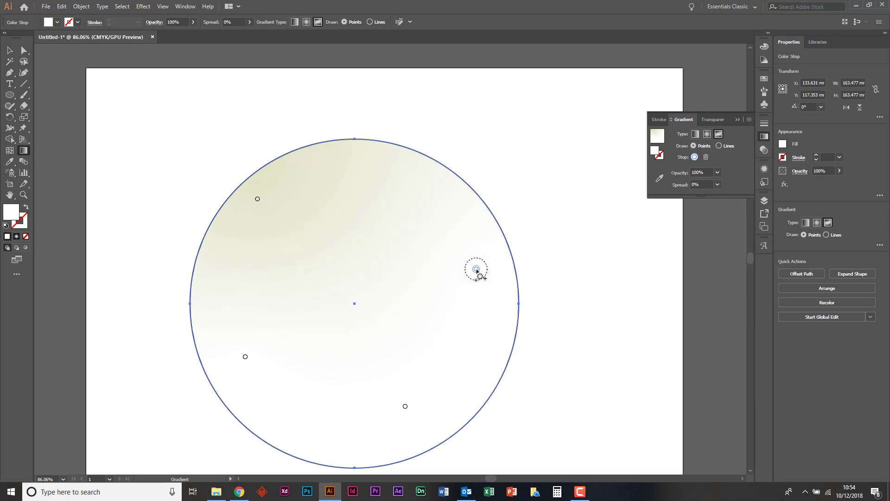
pyautogui.click(387, 191)
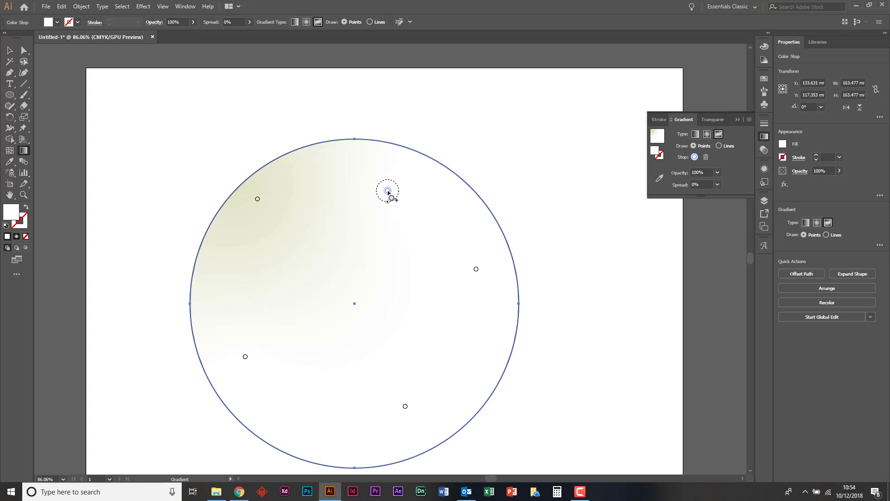
# Colour the top gradient point red and the right-side point yellow-green.
pyautogui.doubleClick(388, 191)
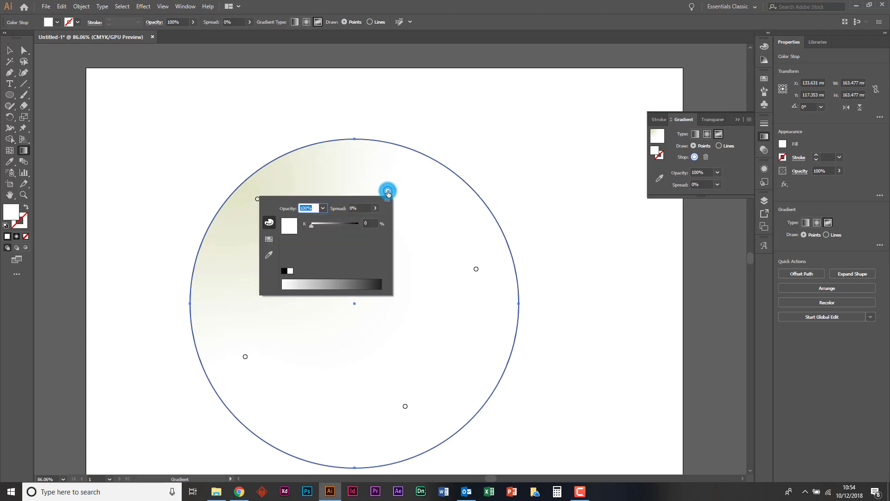
pyautogui.click(269, 241)
pyautogui.click(339, 221)
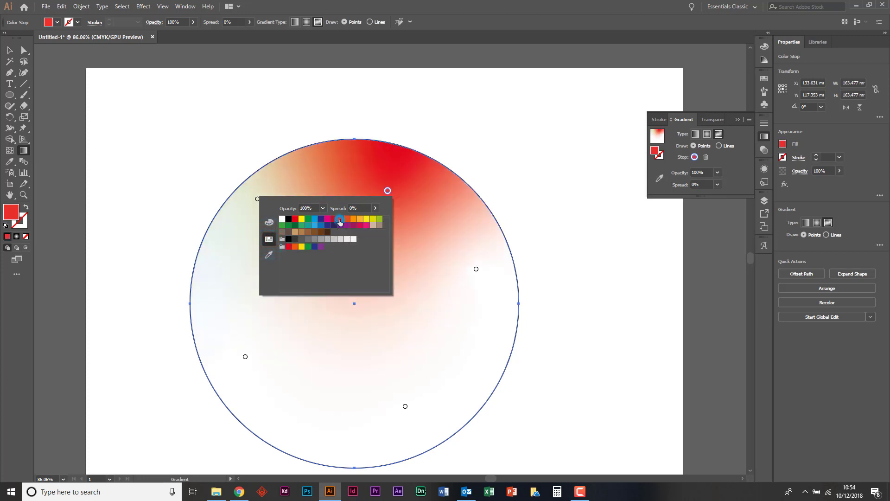
pyautogui.click(476, 270)
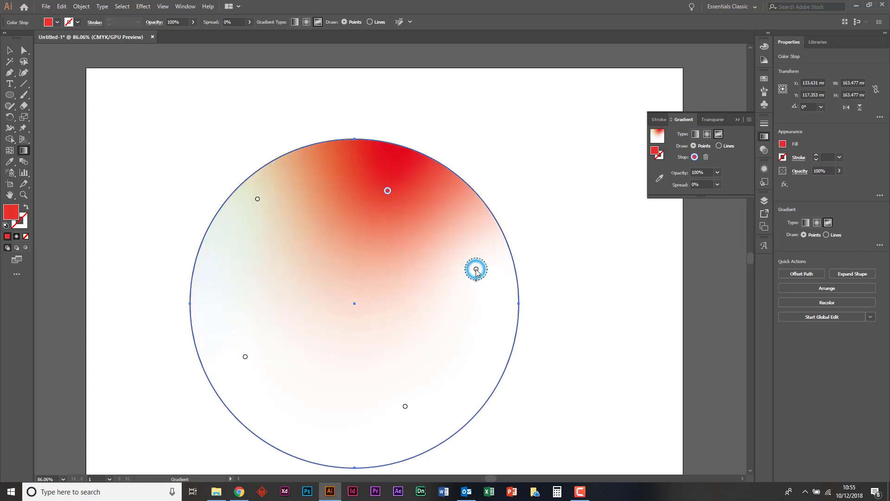
pyautogui.click(476, 270)
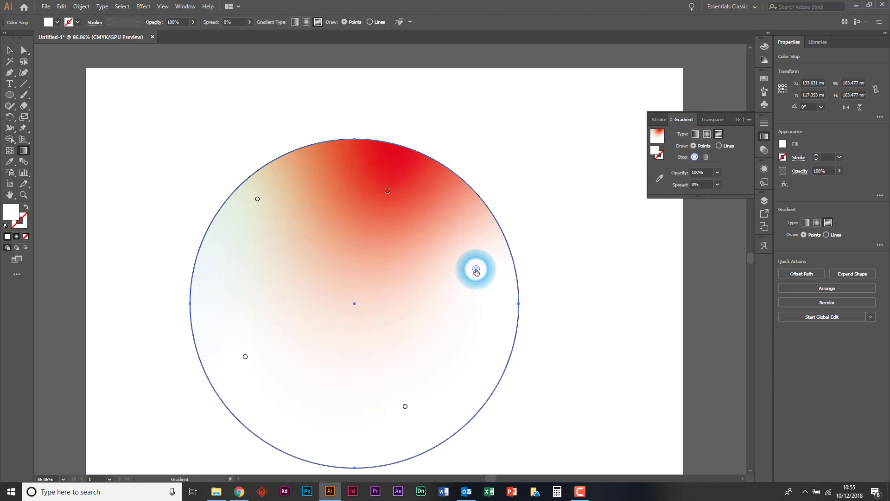
pyautogui.doubleClick(476, 270)
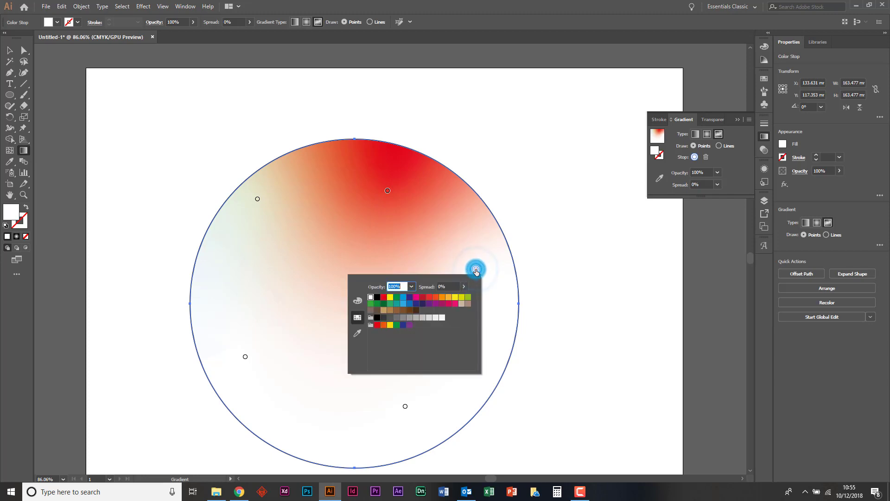
pyautogui.click(467, 297)
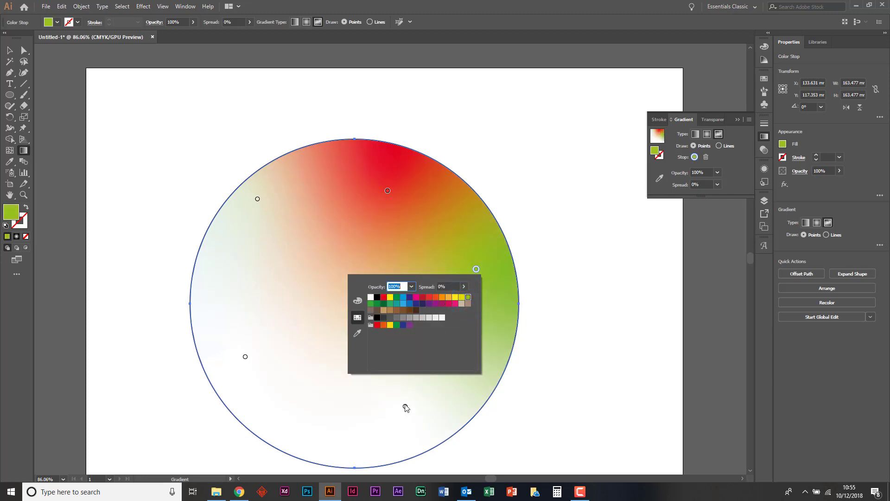
pyautogui.click(406, 407)
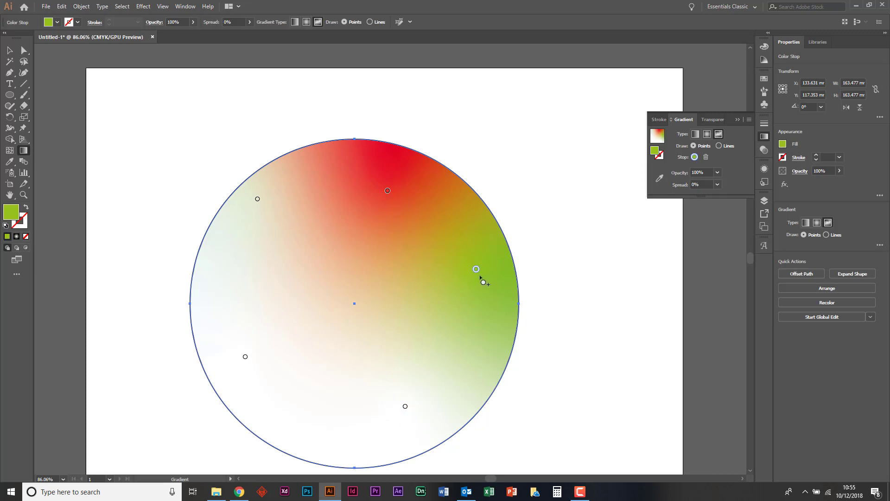
# Colour the upper-left point blue, the lower-left point yellow and the bottom point orange.
pyautogui.doubleClick(257, 200)
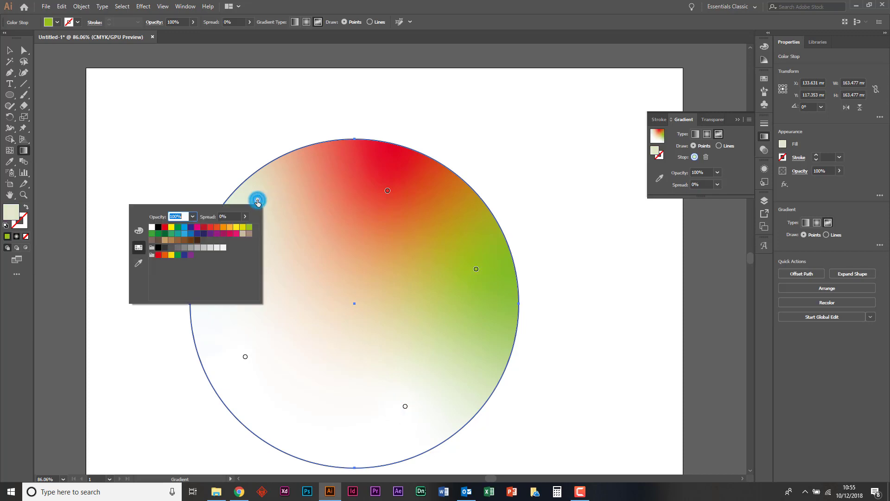
pyautogui.click(193, 233)
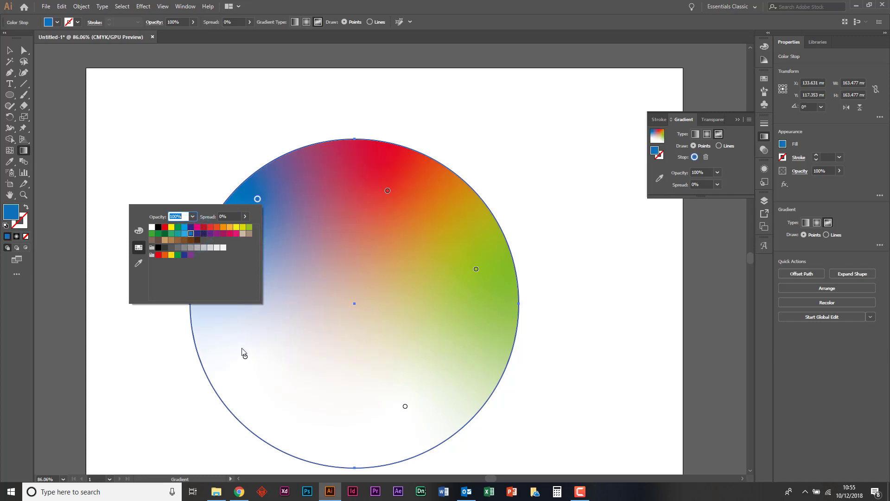
pyautogui.click(245, 357)
pyautogui.doubleClick(245, 357)
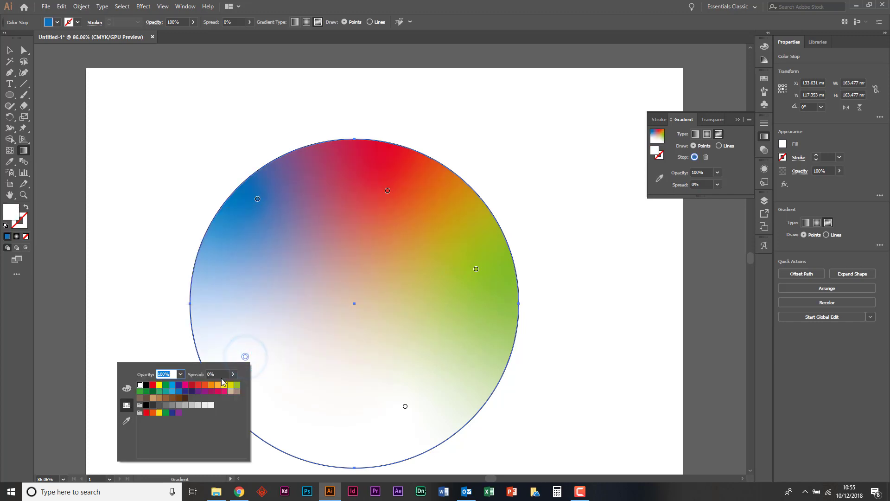
pyautogui.click(160, 413)
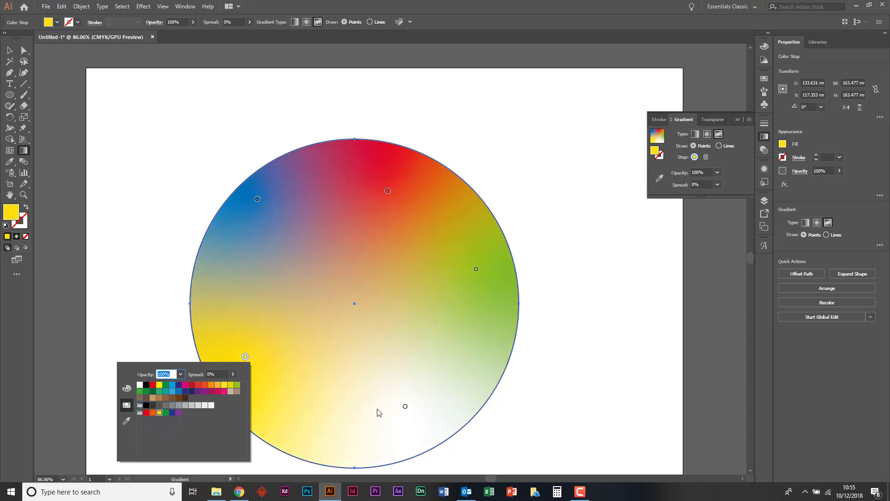
pyautogui.click(405, 407)
pyautogui.doubleClick(405, 407)
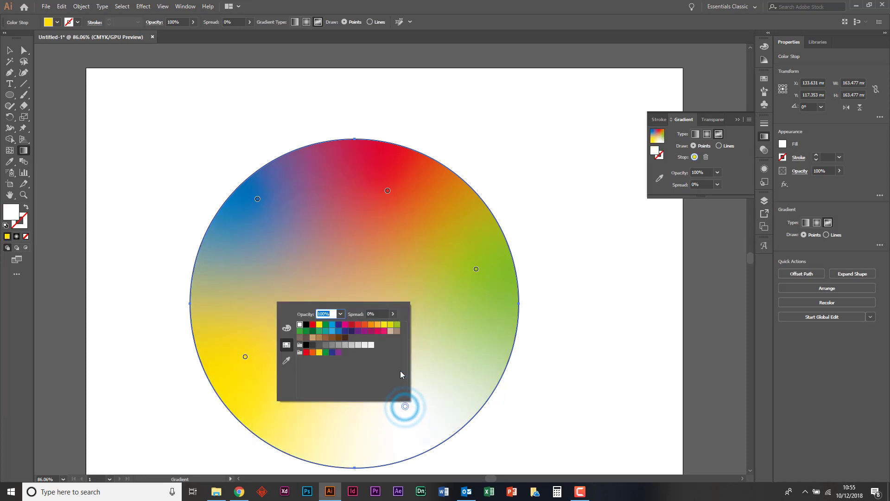
pyautogui.click(371, 325)
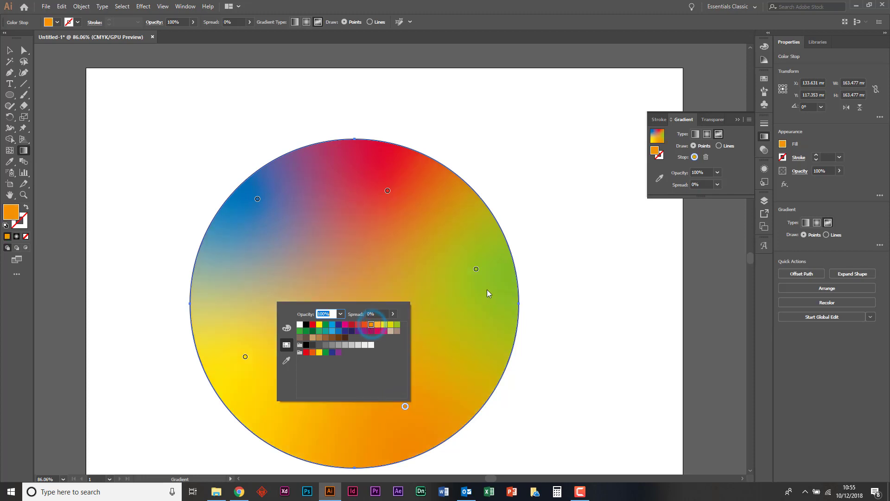
pyautogui.click(389, 192)
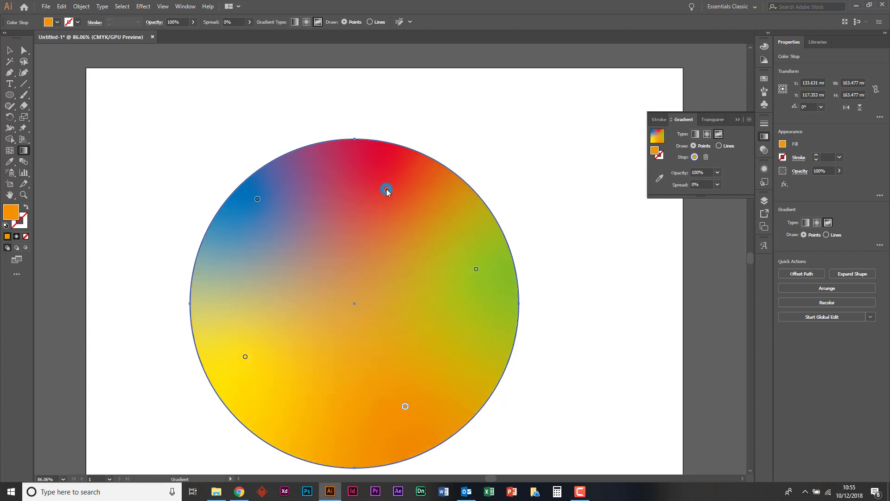
# Keep red at the top with a wider spread, widen green across the right half, nudge blue inward.
pyautogui.moveTo(393, 199); pyautogui.dragTo(446, 242)
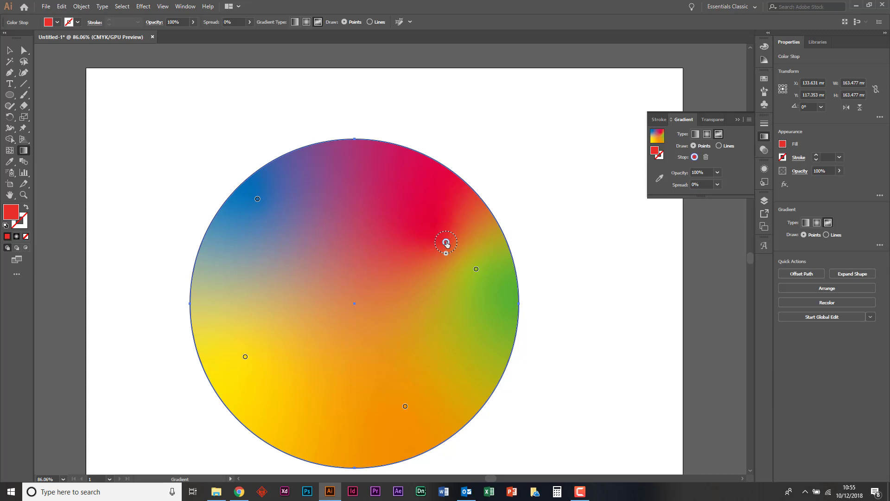
pyautogui.moveTo(445, 242); pyautogui.dragTo(404, 235)
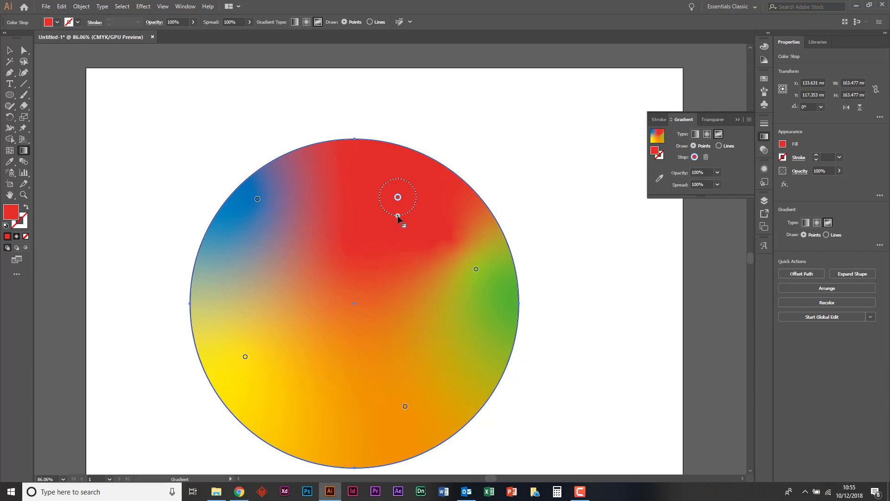
pyautogui.moveTo(397, 216); pyautogui.dragTo(407, 240)
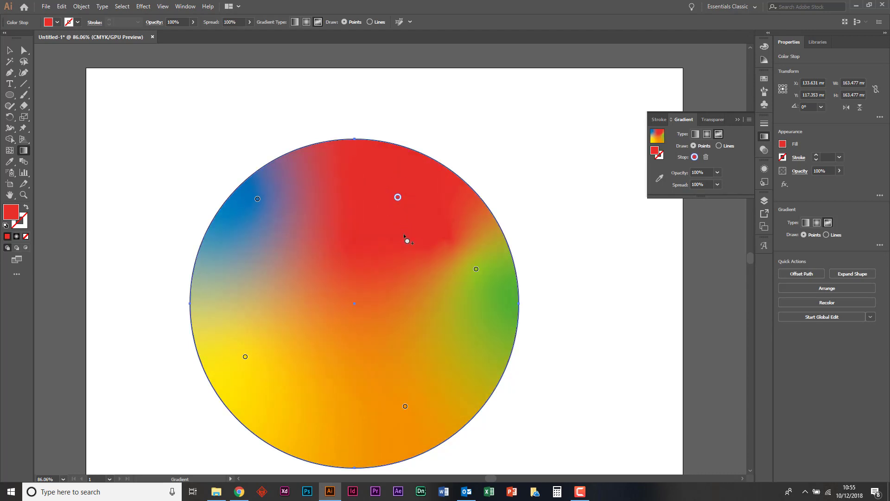
pyautogui.click(476, 270)
pyautogui.moveTo(476, 280); pyautogui.dragTo(463, 299)
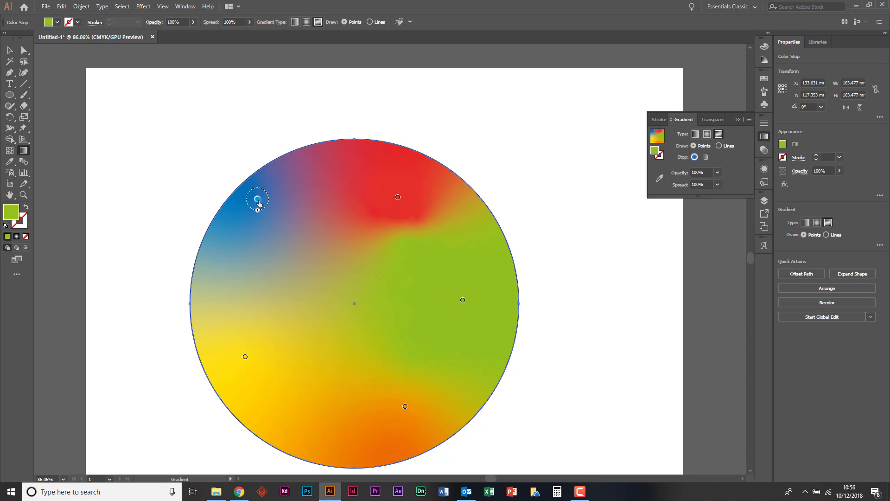
pyautogui.moveTo(257, 200); pyautogui.dragTo(272, 213)
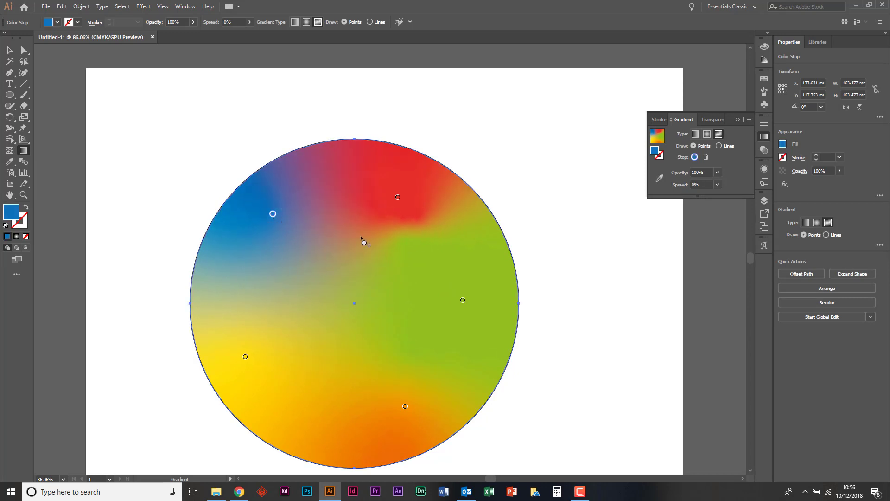
# Set the circle's stroke to None and move it right to X 146.543 mm, Y 115.938 mm.
pyautogui.click(10, 51)
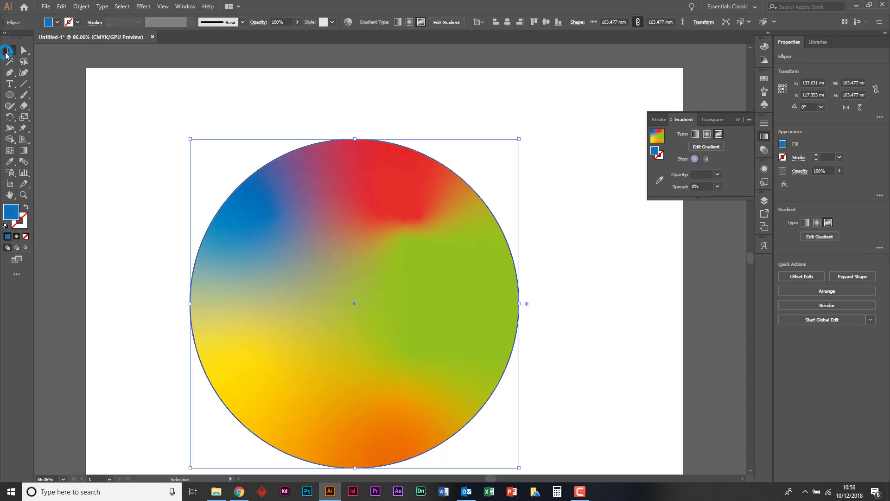
pyautogui.click(24, 223)
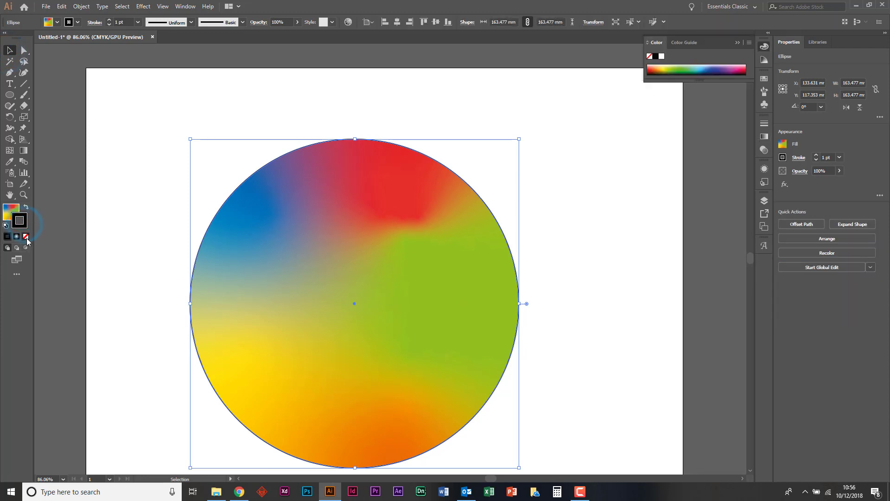
pyautogui.click(26, 237)
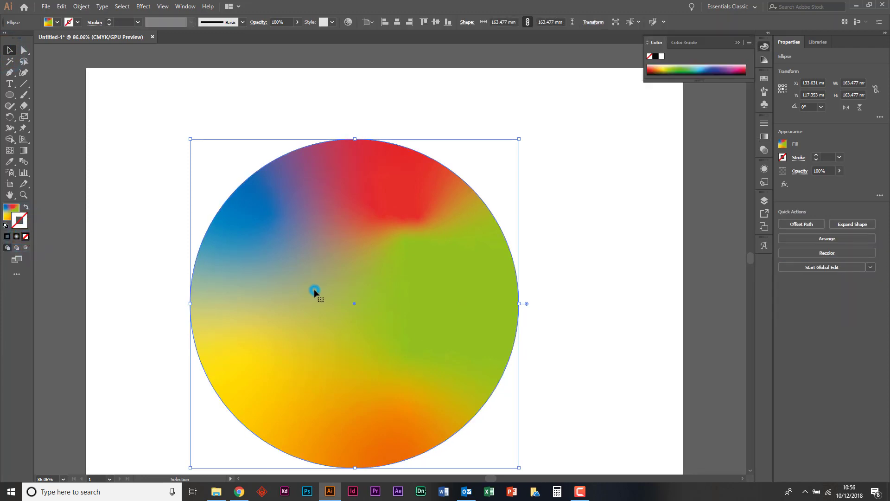
pyautogui.moveTo(314, 289); pyautogui.dragTo(340, 286)
pyautogui.scroll(-2, 340, 286)
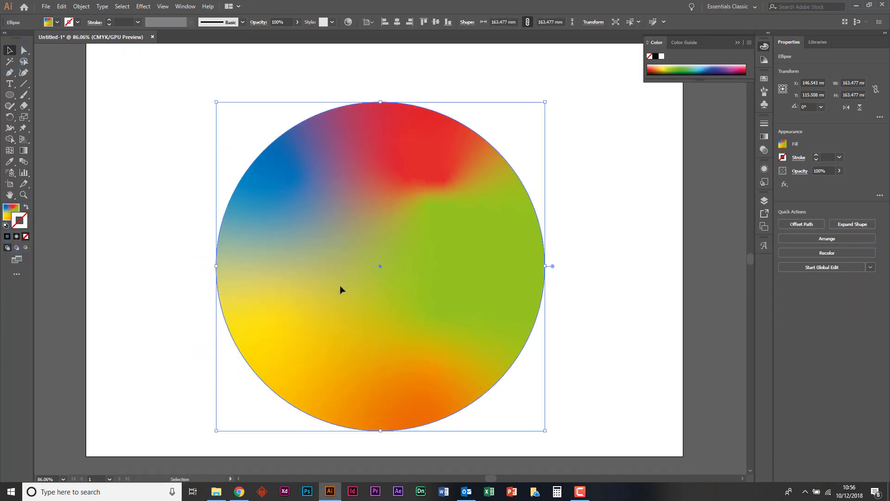
pyautogui.click(9, 94)
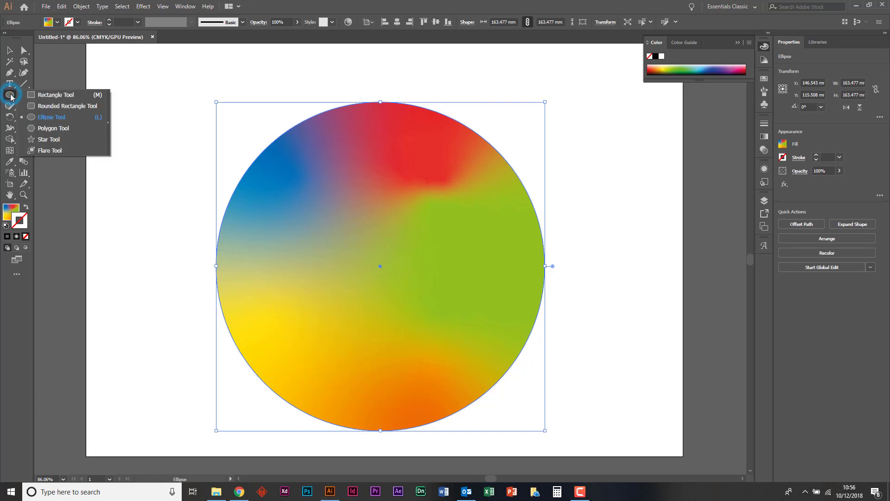
pyautogui.click(39, 96)
pyautogui.scroll(1, 89, 82)
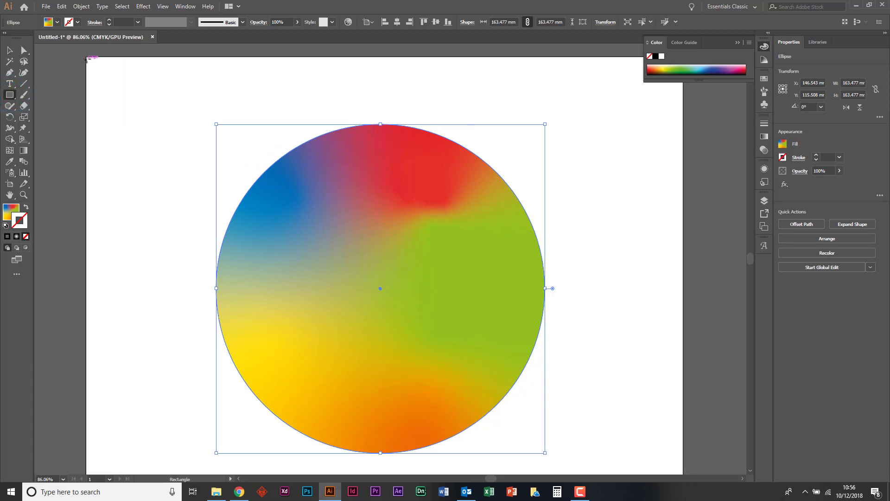
# Draw a white, strokeless 297 × 210 mm rectangle over the whole artboard, covering the circle.
pyautogui.moveTo(85, 56); pyautogui.dragTo(683, 363)
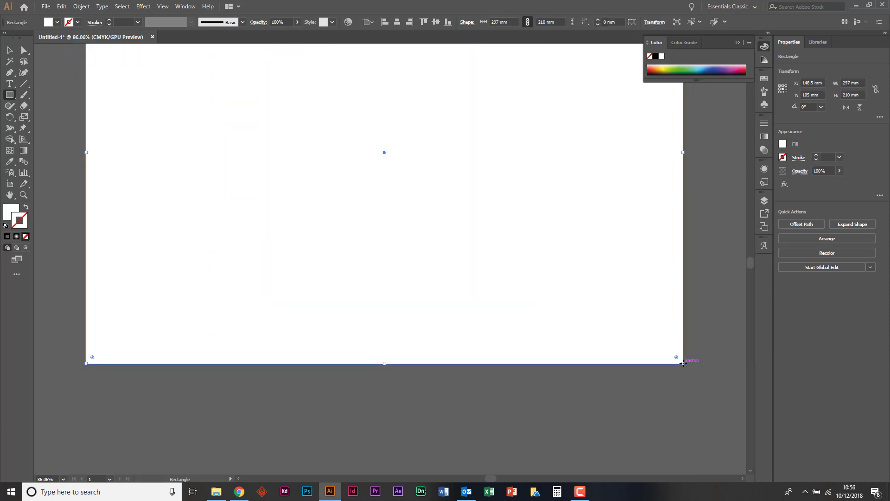
pyautogui.click(10, 49)
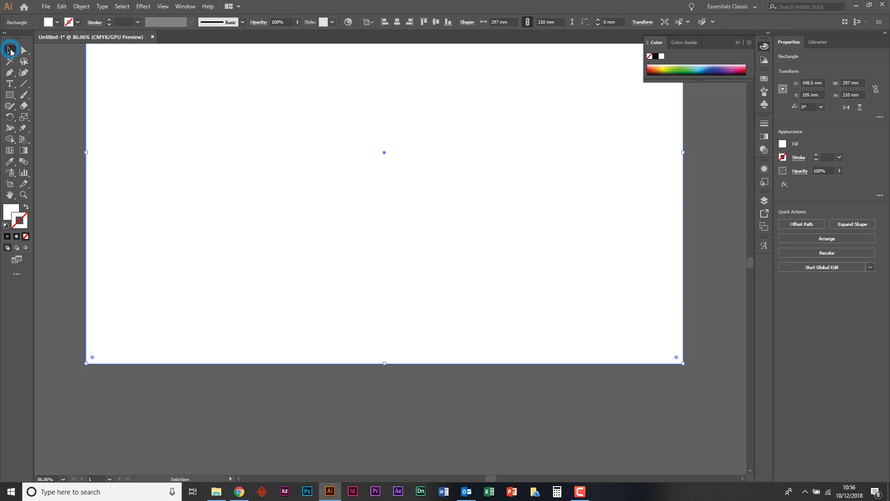
pyautogui.rightClick(198, 190)
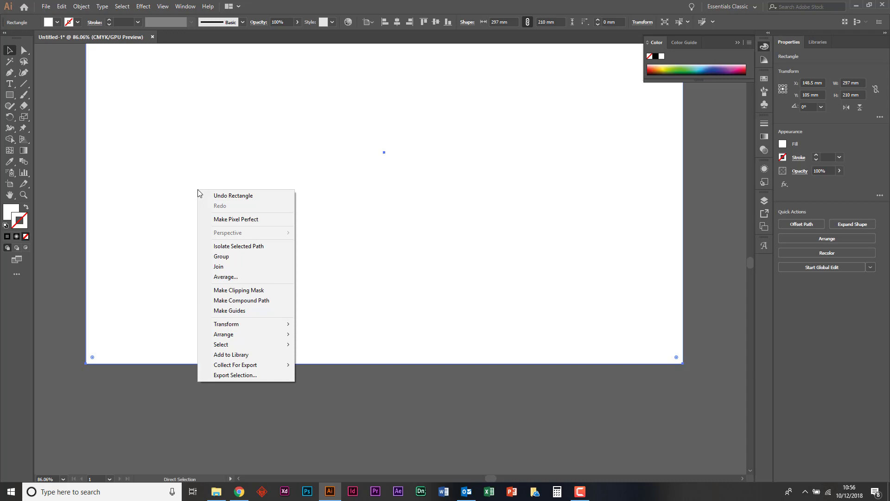
# Add a text box with the letter C and set its font size to 200 pt.
pyautogui.click(9, 84)
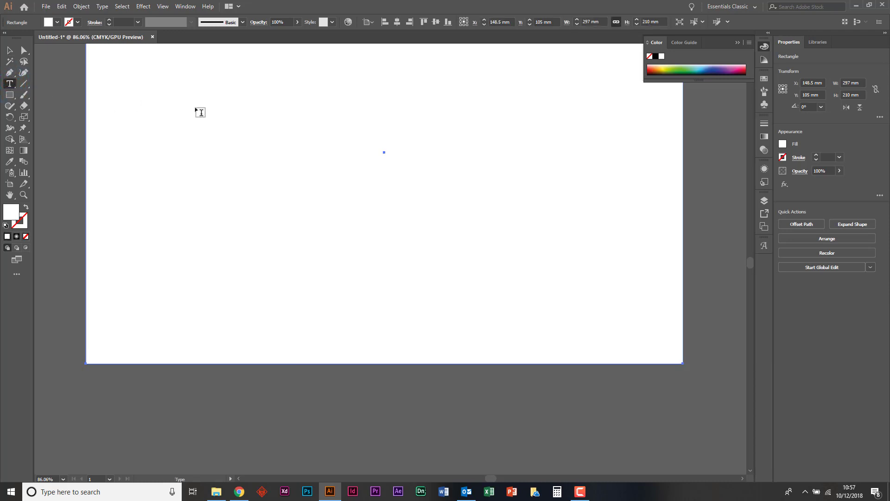
pyautogui.moveTo(195, 107)
pyautogui.mouseDown()
pyautogui.moveTo(278, 194)
pyautogui.moveTo(371, 269)
pyautogui.mouseUp()
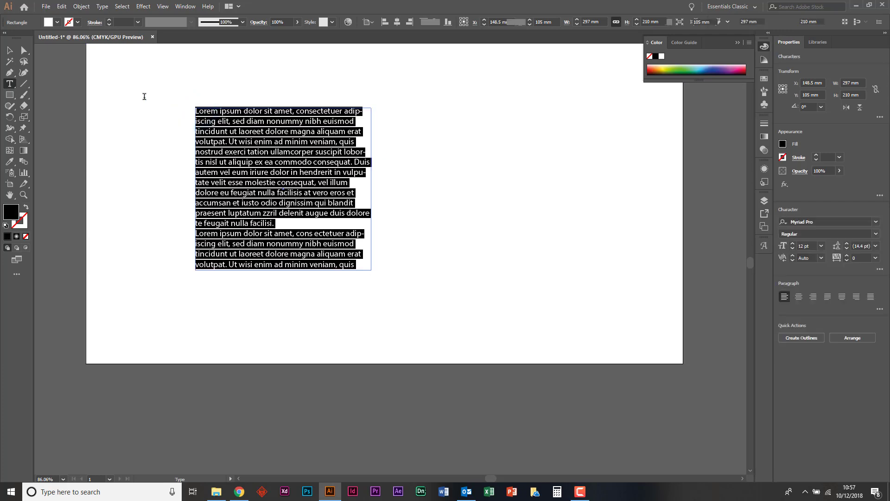
pyautogui.write('q')
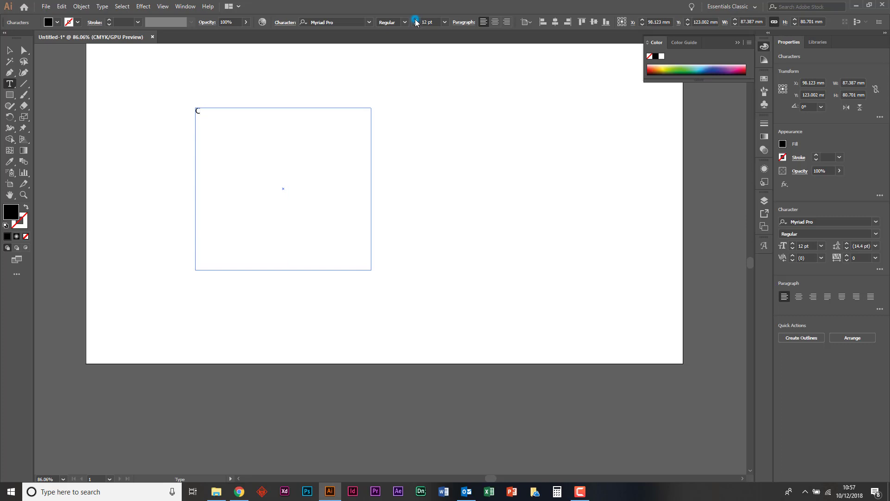
pyautogui.doubleClick(213, 111)
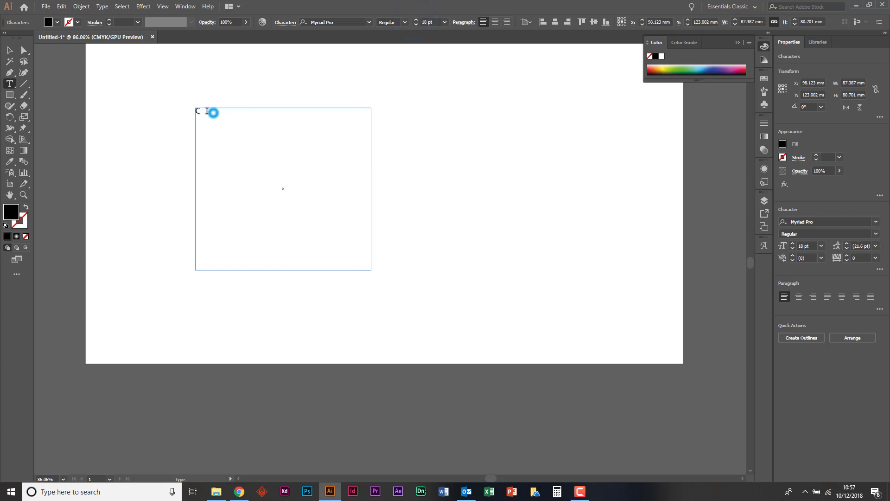
pyautogui.click(416, 20)
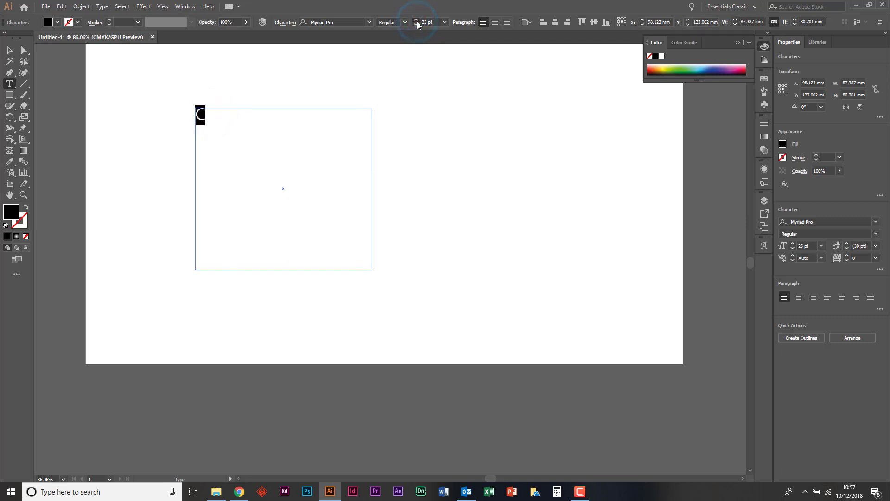
pyautogui.moveTo(417, 22); pyautogui.dragTo(419, 24)
pyautogui.click(431, 22)
pyautogui.write('200')
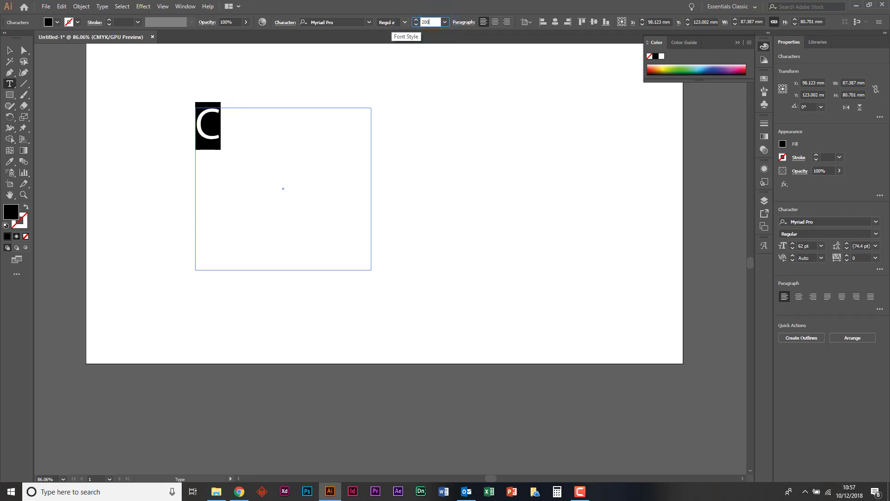
pyautogui.press('Return')
# Expand the C with Object > Expand, keeping Object and Fill checked.
pyautogui.click(9, 50)
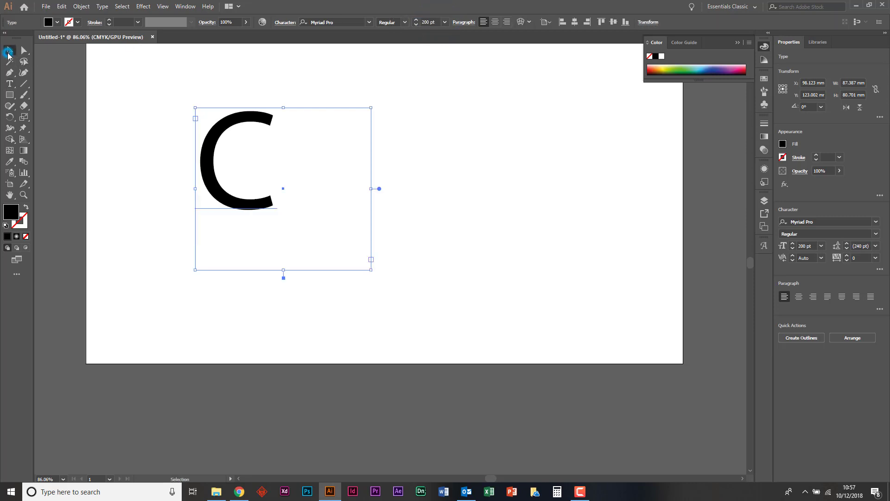
pyautogui.click(81, 7)
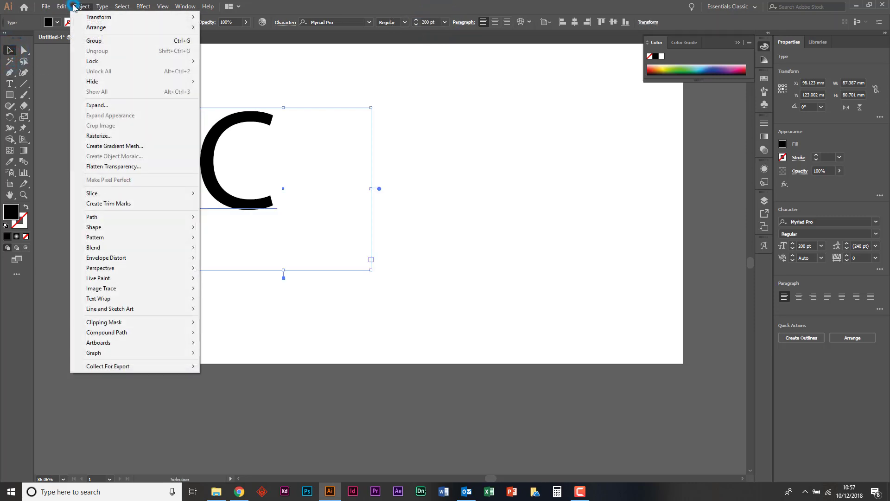
pyautogui.click(142, 105)
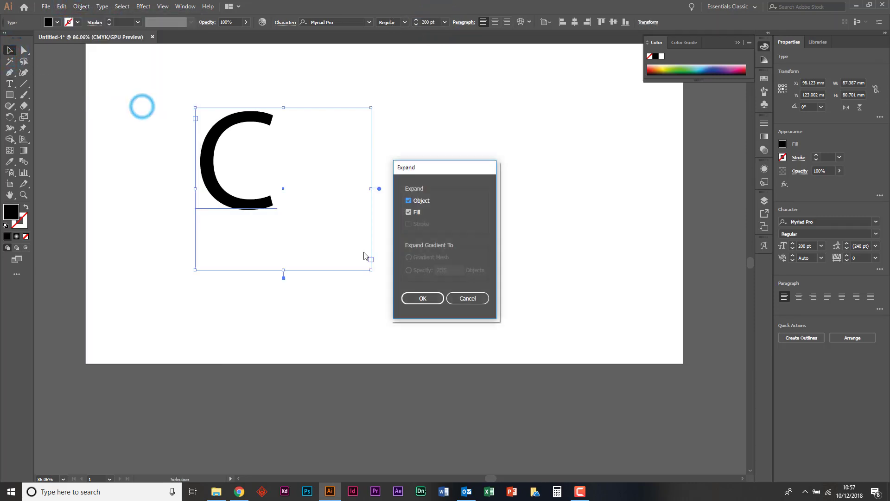
pyautogui.click(418, 298)
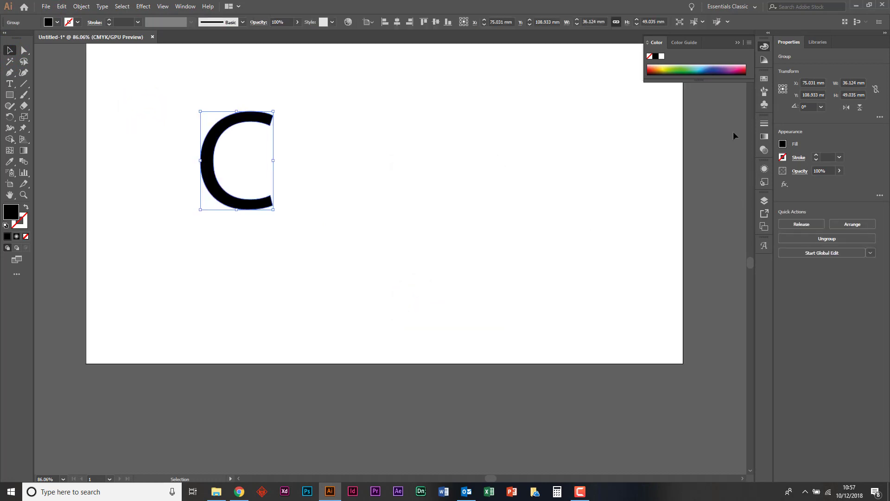
# Give the C a linear gradient angled about -135.8°, light top right to dark bottom left.
pyautogui.click(761, 139)
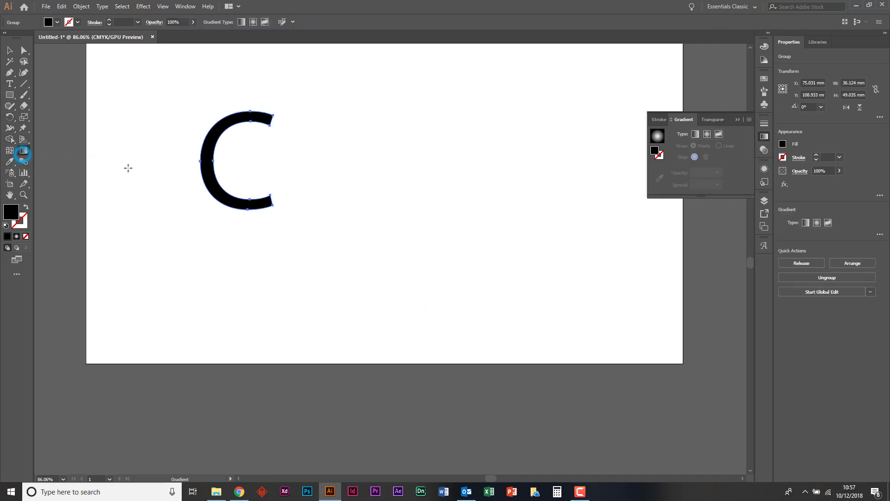
pyautogui.click(696, 134)
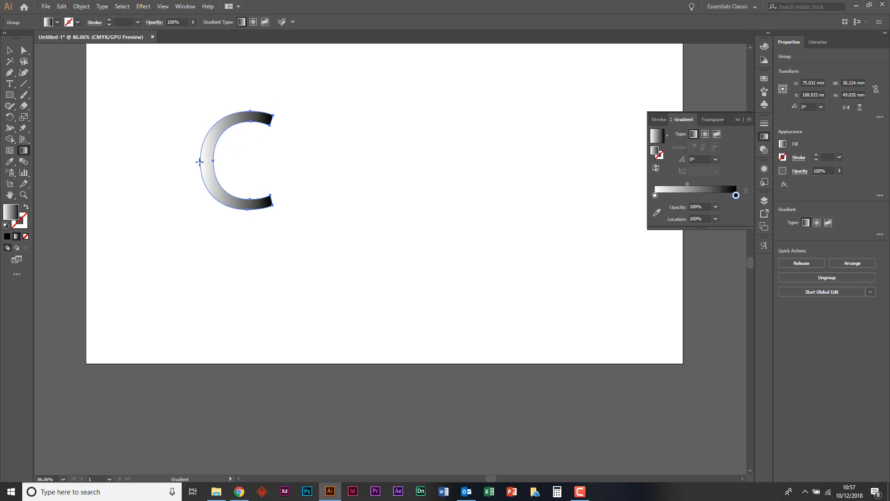
pyautogui.moveTo(191, 160); pyautogui.dragTo(273, 146)
pyautogui.moveTo(242, 86); pyautogui.dragTo(254, 159)
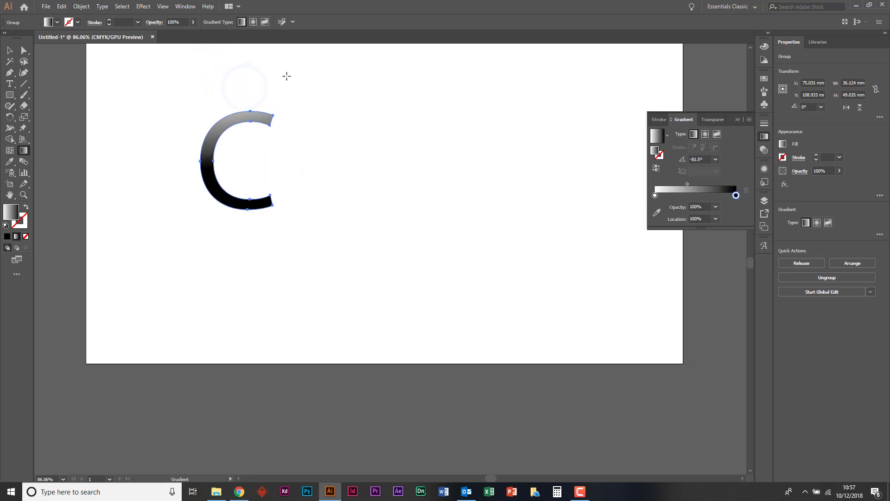
pyautogui.moveTo(299, 75); pyautogui.dragTo(184, 218)
pyautogui.hotkey('ctrl', 'z')
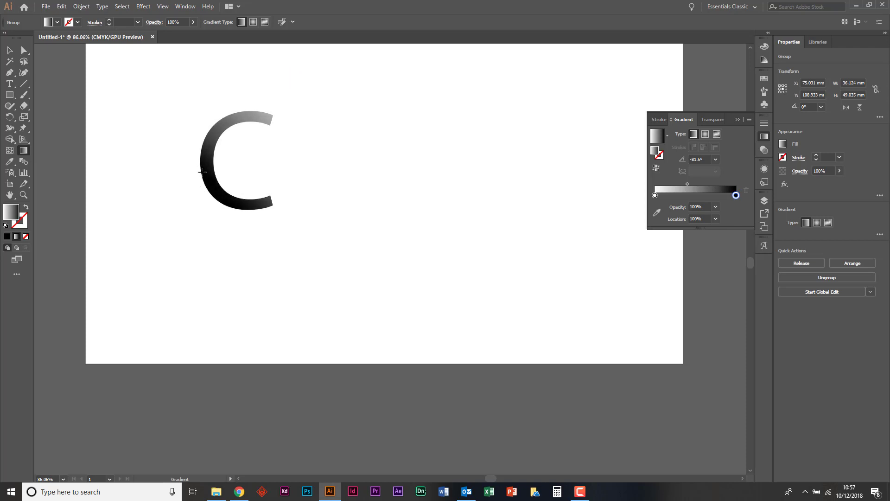
pyautogui.moveTo(202, 172); pyautogui.dragTo(202, 172)
# Apply a freeform gradient to the C and set it to Draw: Lines mode.
pyautogui.click(717, 135)
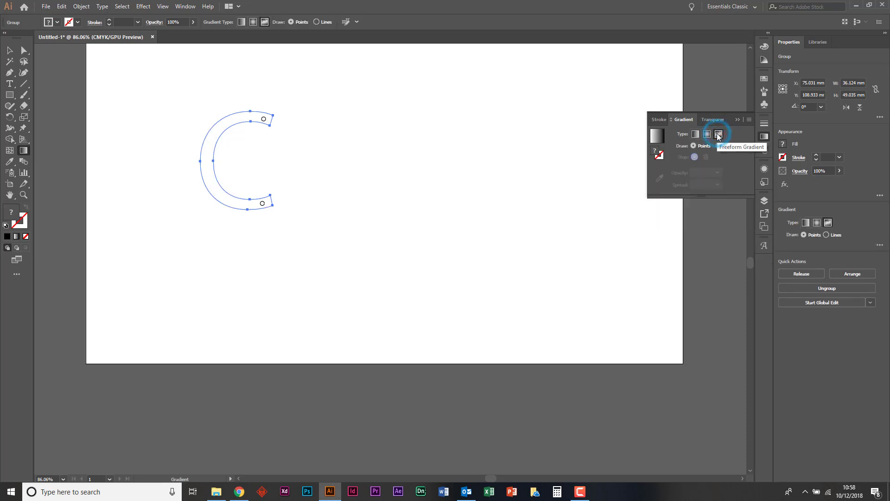
pyautogui.click(278, 198)
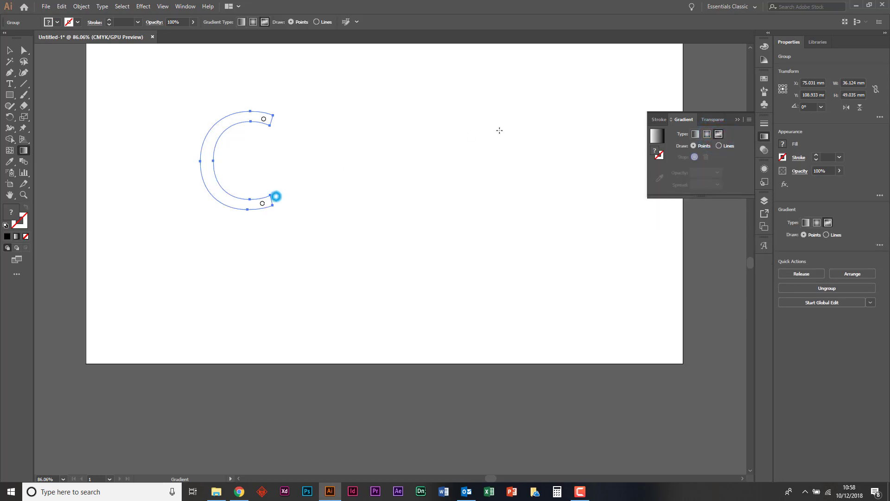
pyautogui.click(718, 146)
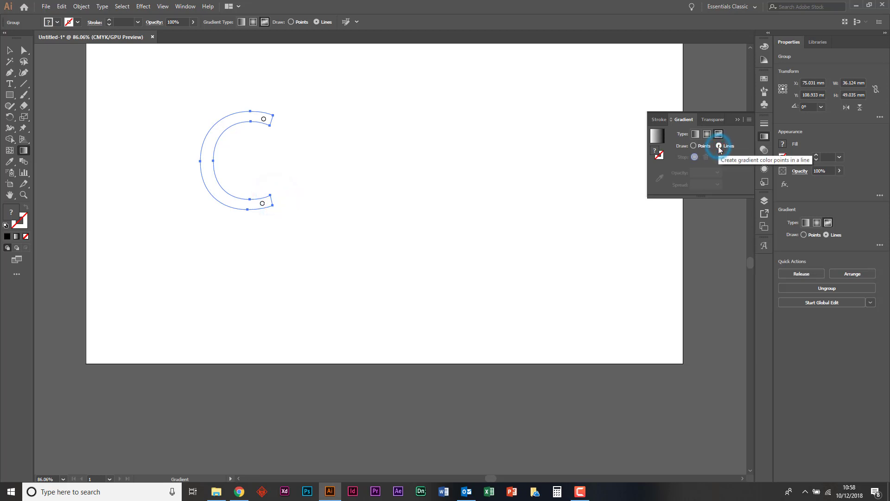
# Add connected colour stops along the C's inner curve, from the bottom tip to the top tip.
pyautogui.click(263, 205)
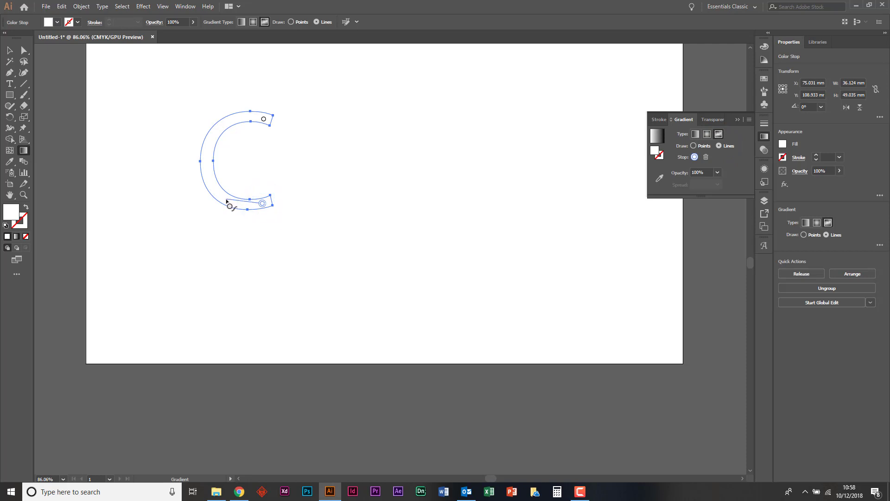
pyautogui.click(226, 199)
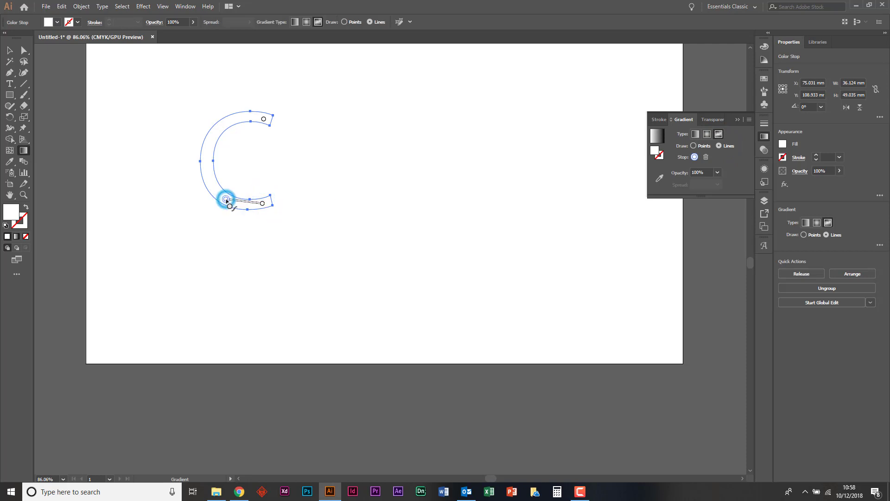
pyautogui.click(208, 173)
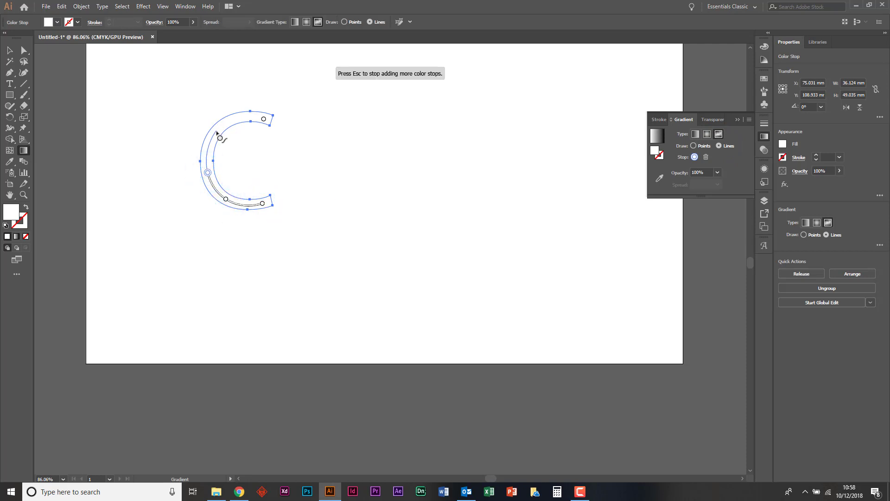
pyautogui.click(216, 131)
pyautogui.click(241, 117)
pyautogui.click(262, 119)
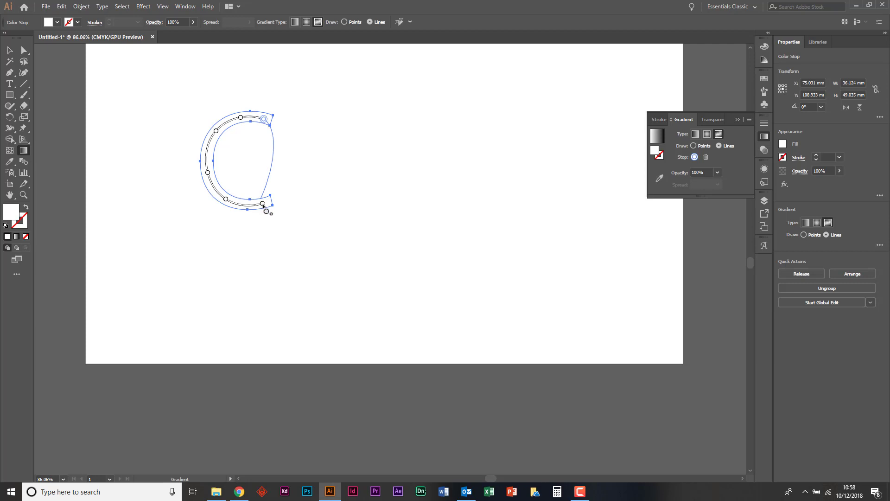
# Reselect the C group and set its freeform gradient to line mode.
pyautogui.click(9, 50)
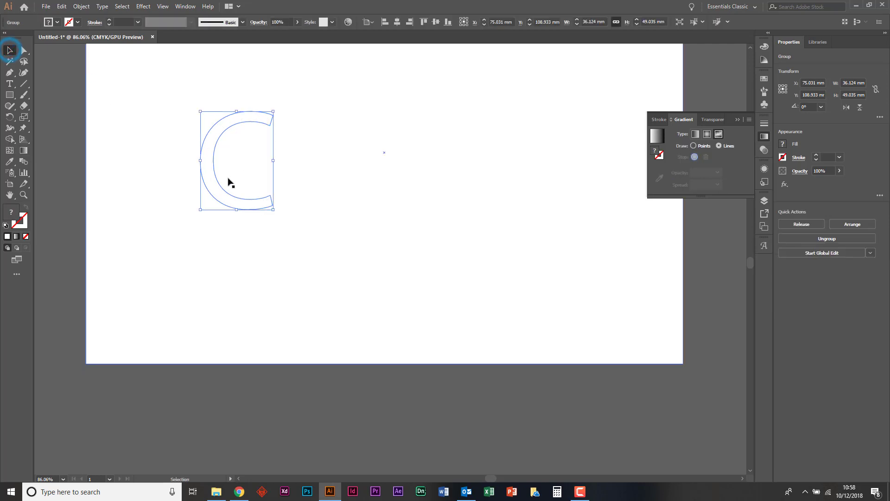
pyautogui.doubleClick(263, 119)
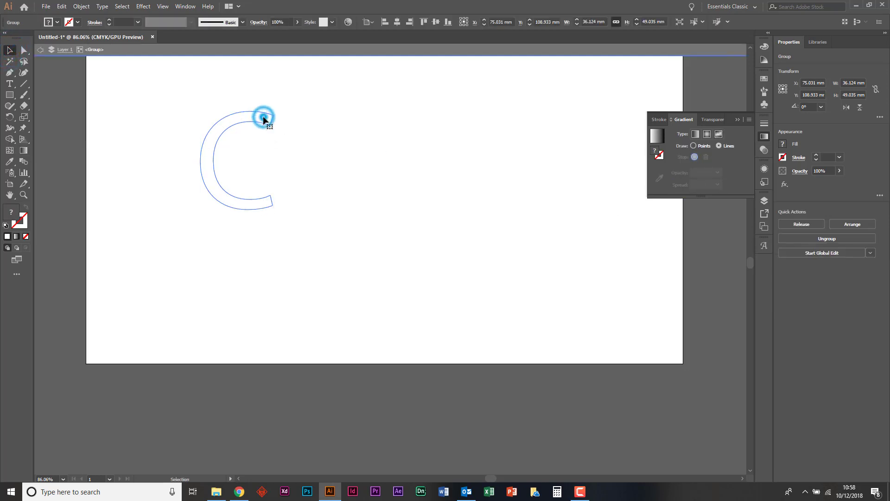
pyautogui.click(263, 119)
pyautogui.doubleClick(293, 122)
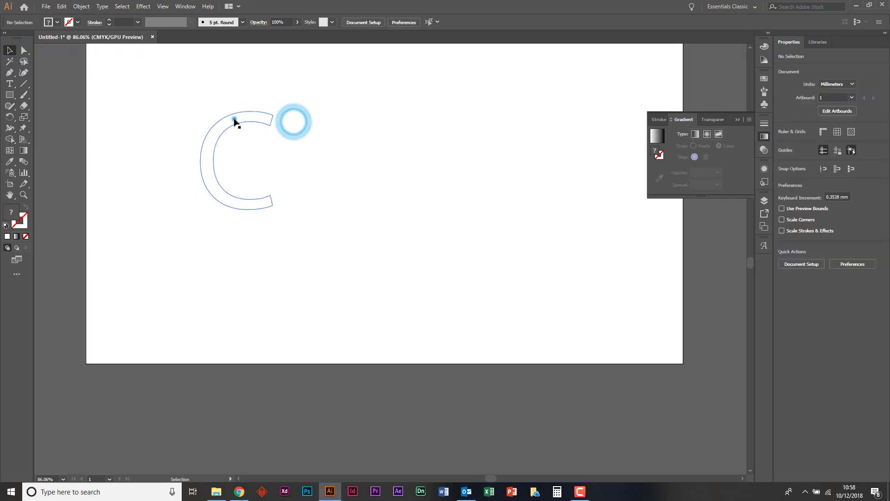
pyautogui.click(234, 120)
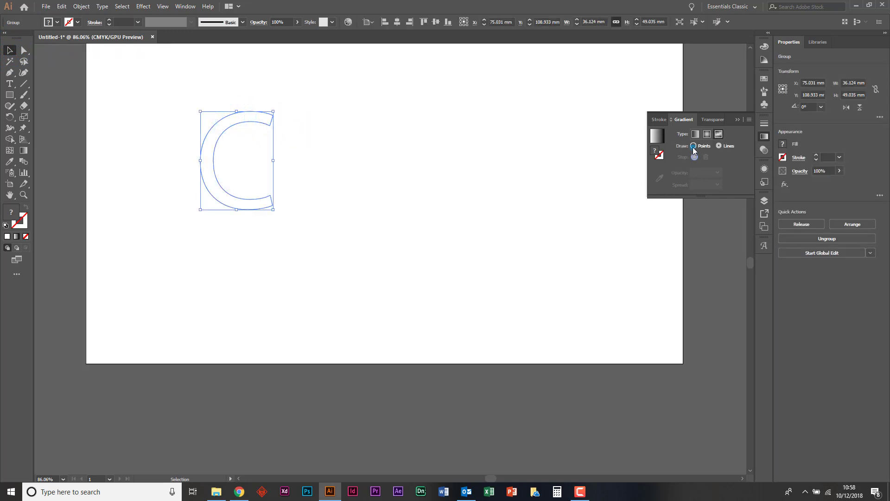
pyautogui.click(719, 146)
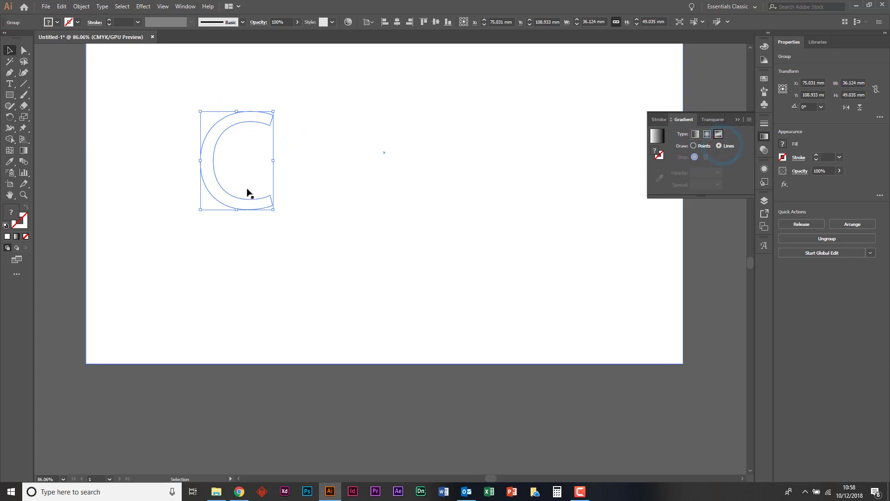
# Delete the artboard-sized white rectangle that covers the gradient circle.
pyautogui.doubleClick(248, 203)
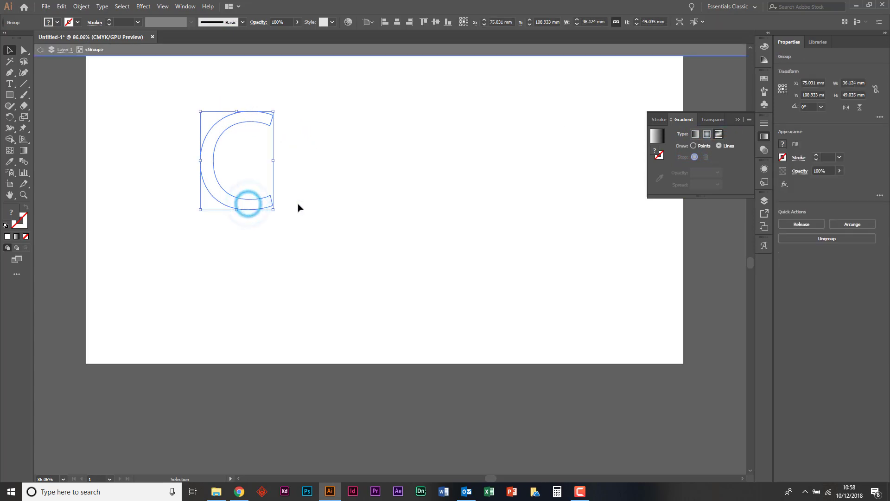
pyautogui.doubleClick(298, 207)
pyautogui.moveTo(65, 143); pyautogui.dragTo(147, 246)
pyautogui.click(148, 246)
pyautogui.click(70, 199)
pyautogui.click(110, 237)
pyautogui.press('Delete')
# Reapply a freeform line gradient to the C, with stops running from its top tip to its bottom.
pyautogui.click(237, 201)
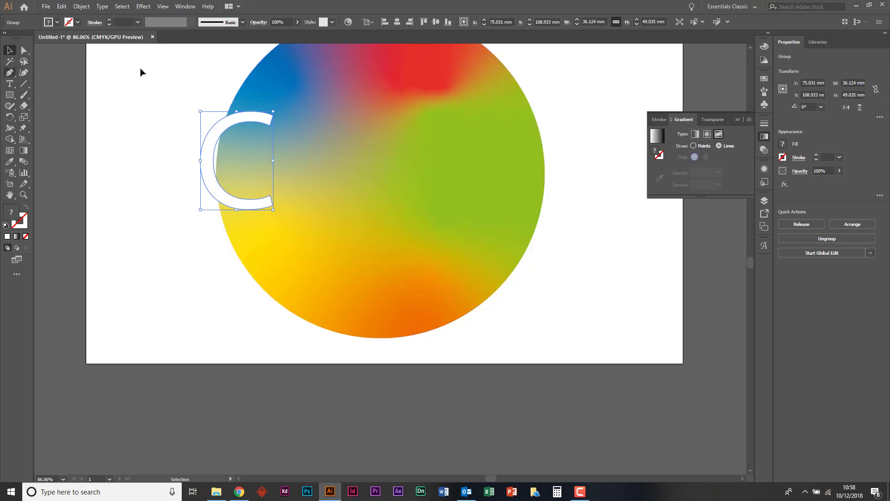
pyautogui.click(717, 135)
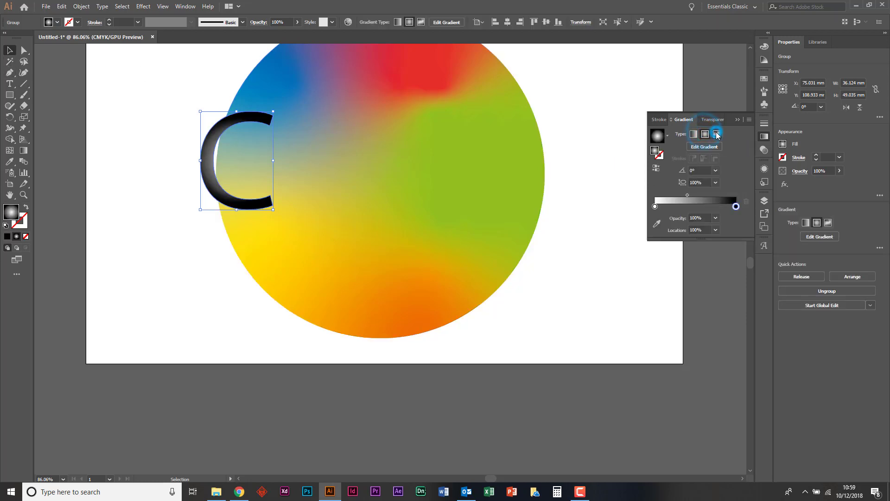
pyautogui.click(719, 146)
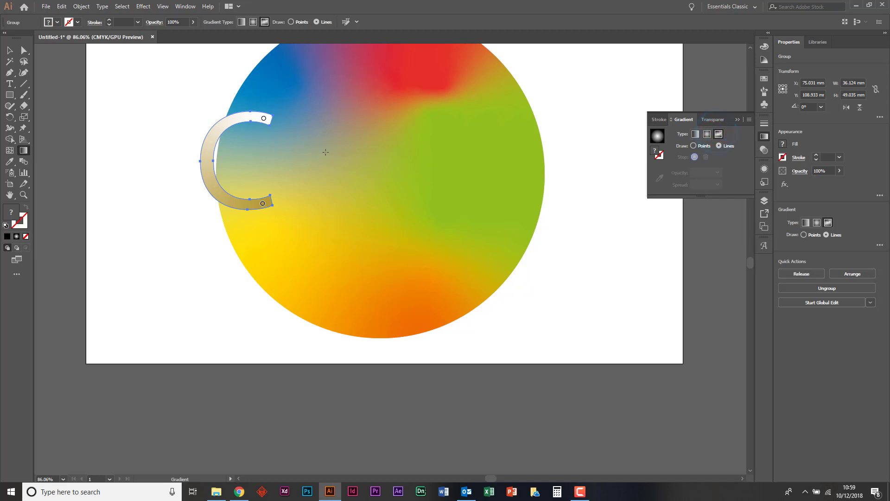
pyautogui.click(264, 118)
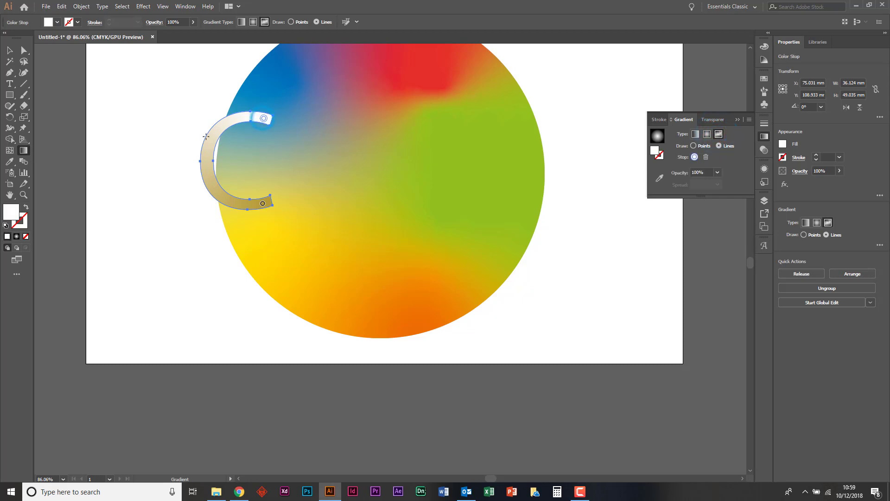
pyautogui.click(219, 127)
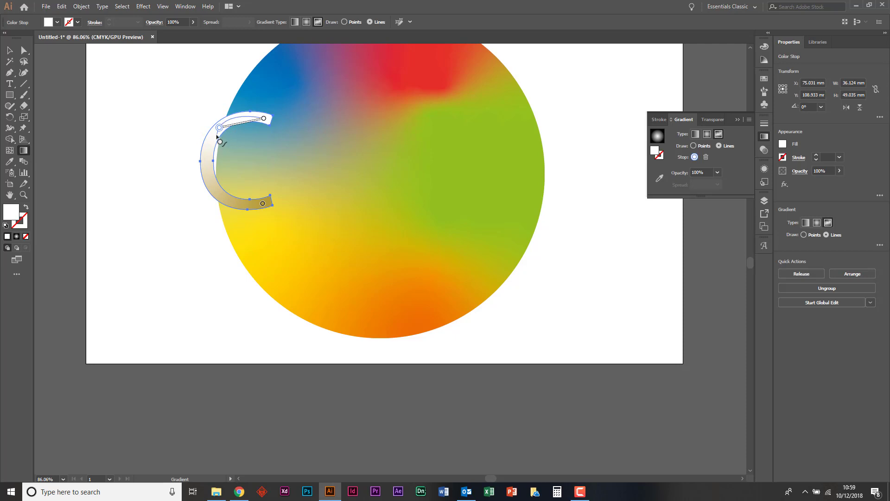
pyautogui.click(212, 139)
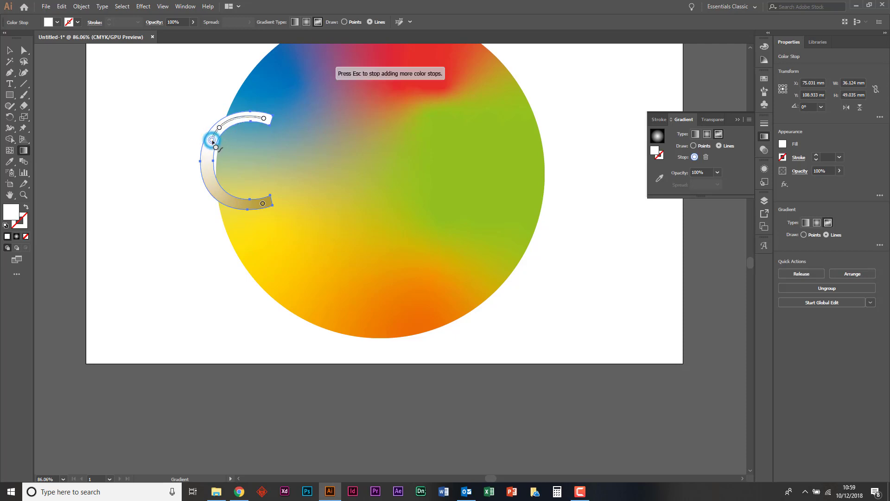
pyautogui.click(207, 171)
pyautogui.click(222, 197)
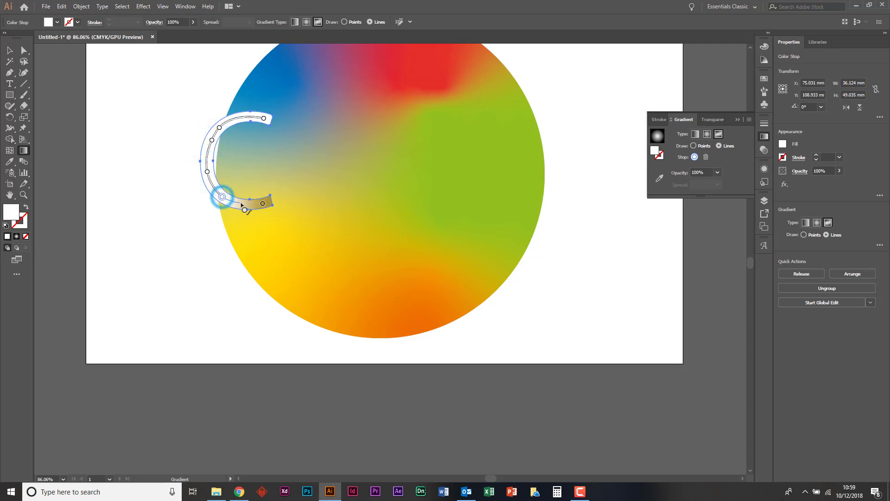
# Colour the bottom end stop red and the next stop up orange.
pyautogui.click(263, 204)
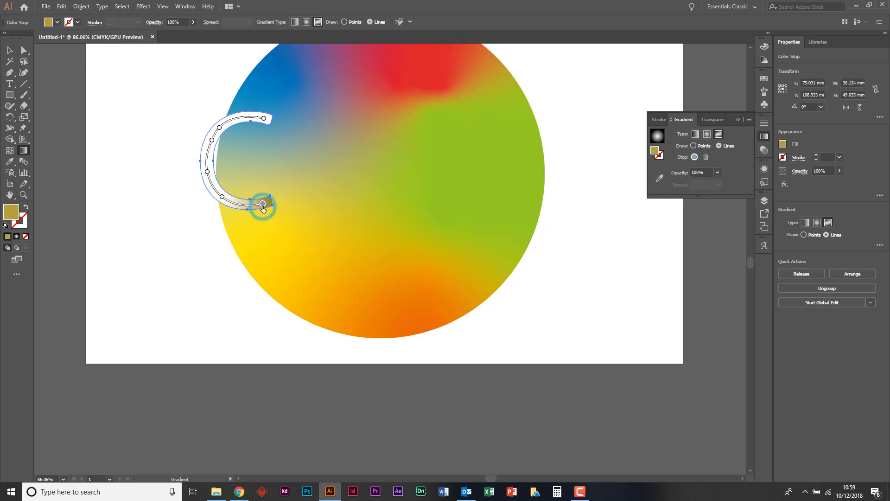
pyautogui.doubleClick(262, 205)
pyautogui.click(262, 205)
pyautogui.doubleClick(263, 205)
pyautogui.click(171, 232)
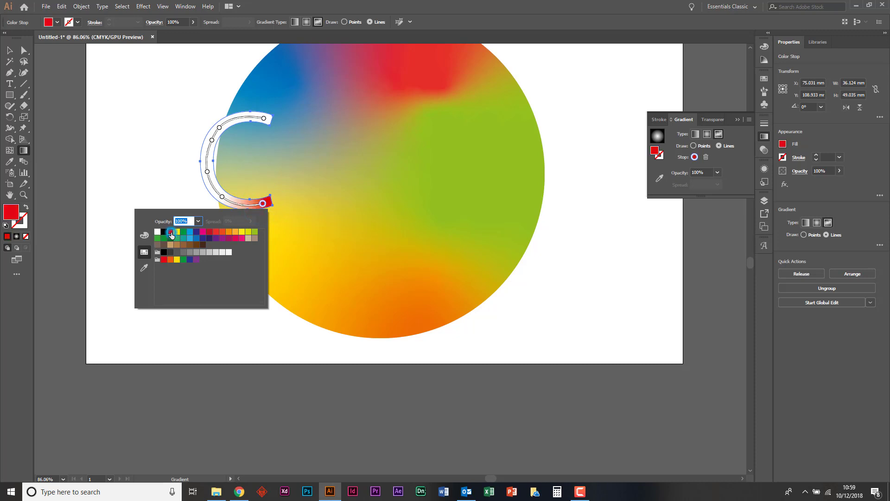
pyautogui.click(222, 197)
pyautogui.doubleClick(222, 197)
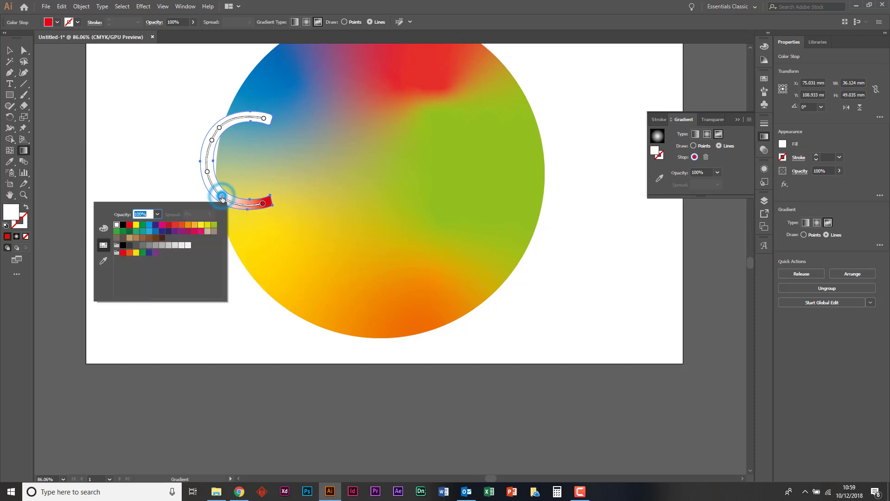
pyautogui.click(188, 224)
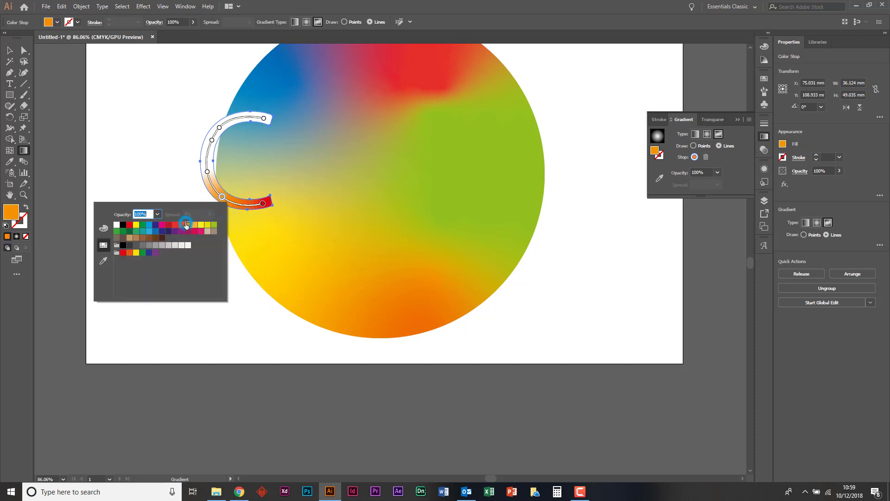
# Colour the remaining arc stops orange, yellow, blue and teal, ending at the top tip.
pyautogui.doubleClick(207, 172)
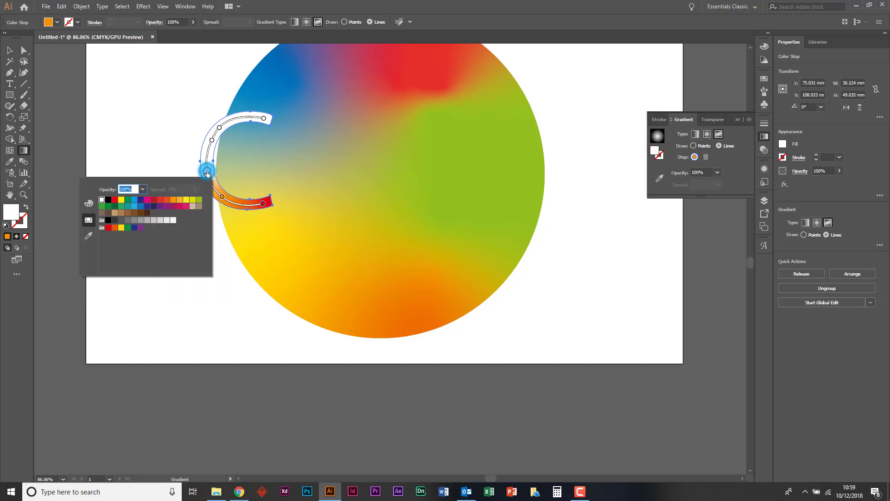
pyautogui.click(180, 199)
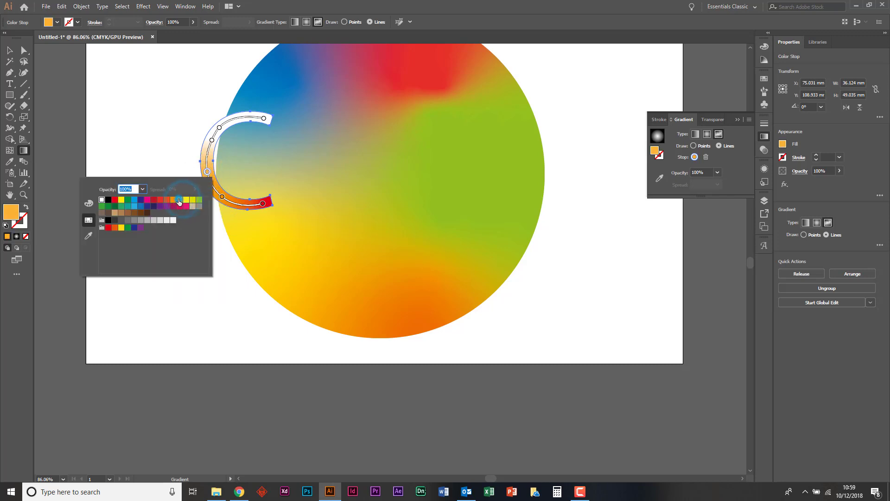
pyautogui.doubleClick(211, 140)
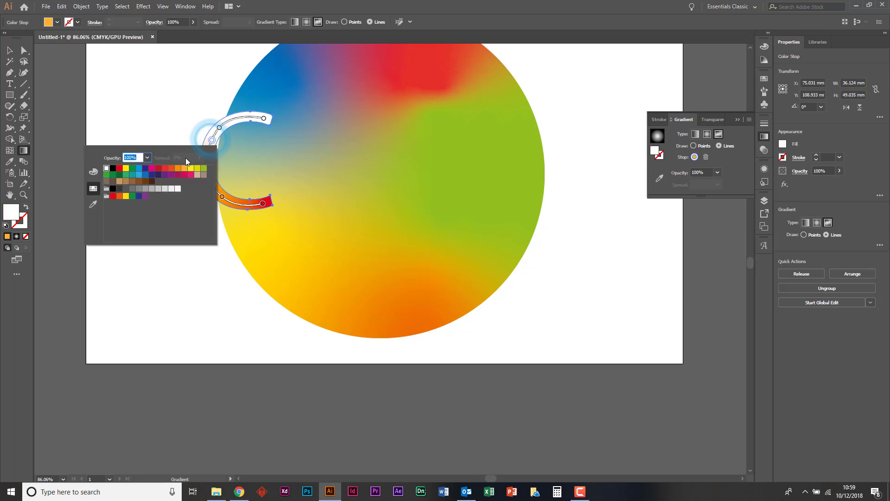
pyautogui.click(191, 168)
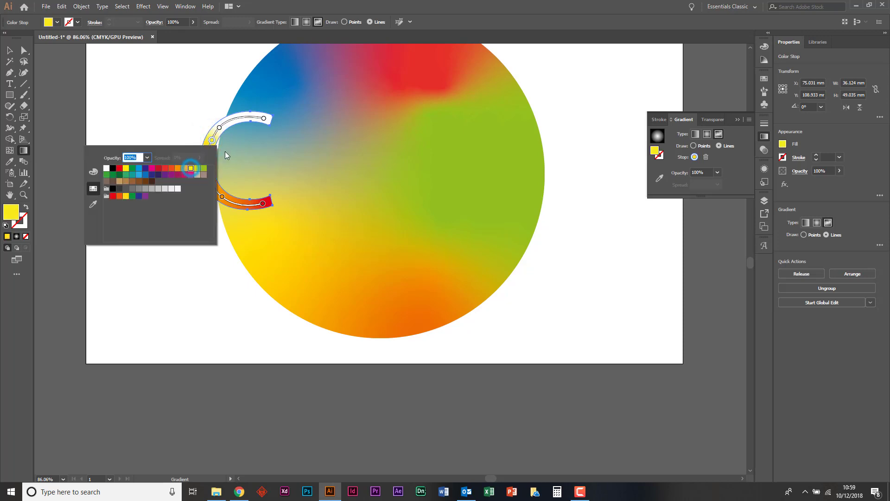
pyautogui.doubleClick(219, 128)
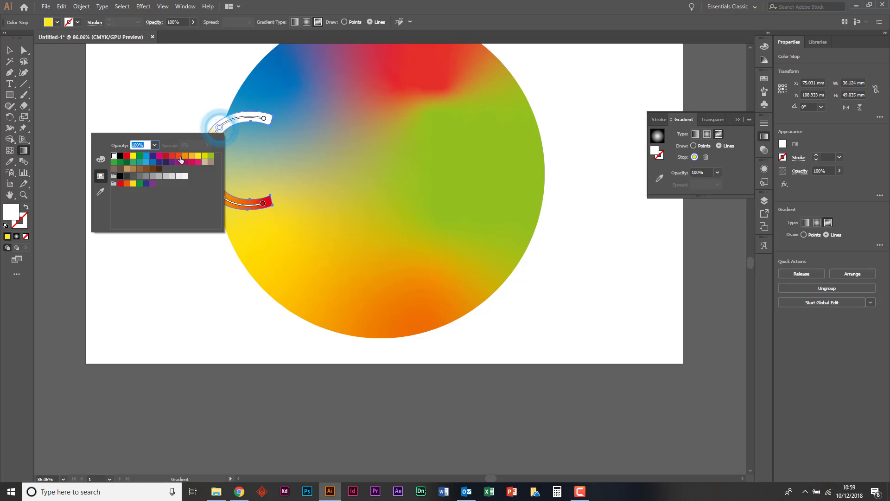
pyautogui.click(148, 159)
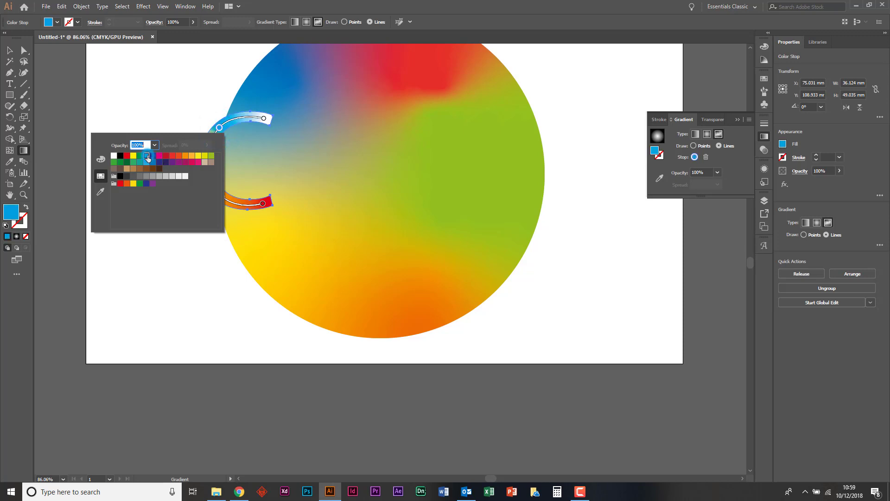
pyautogui.doubleClick(265, 119)
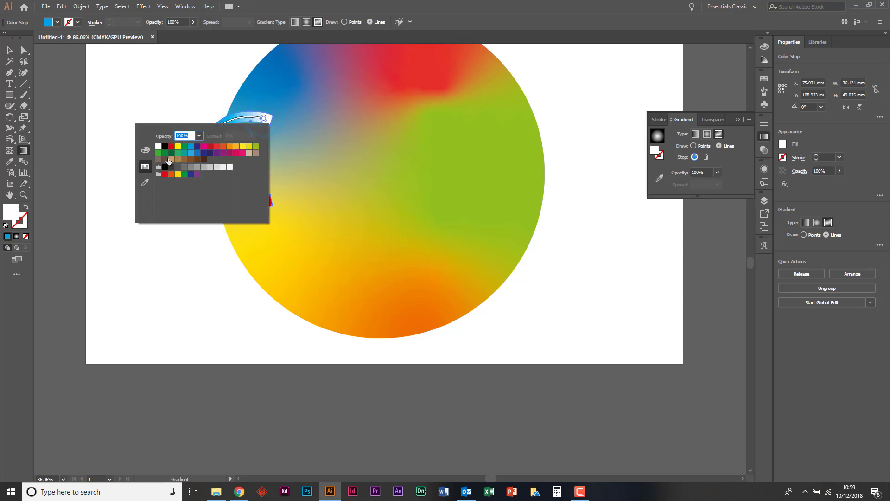
pyautogui.click(183, 153)
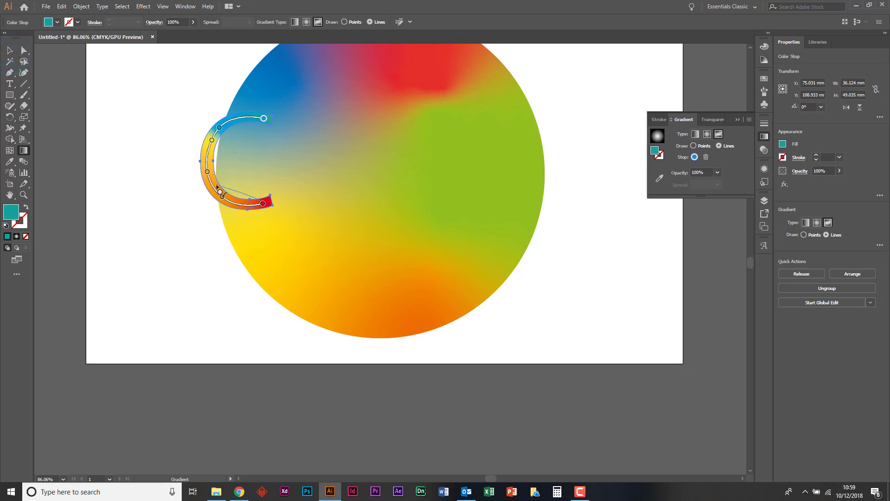
# Move the gradient C group aside, reselect it, and delete it.
pyautogui.click(9, 50)
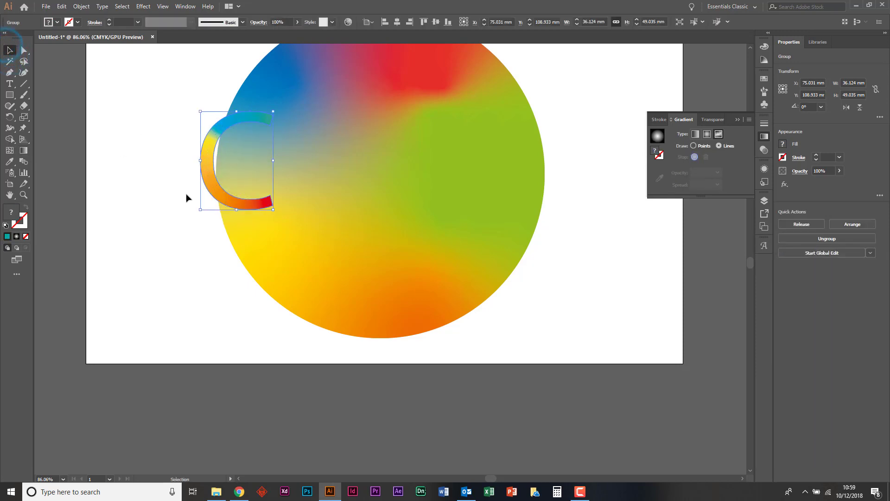
pyautogui.moveTo(212, 194); pyautogui.dragTo(127, 277)
pyautogui.click(143, 150)
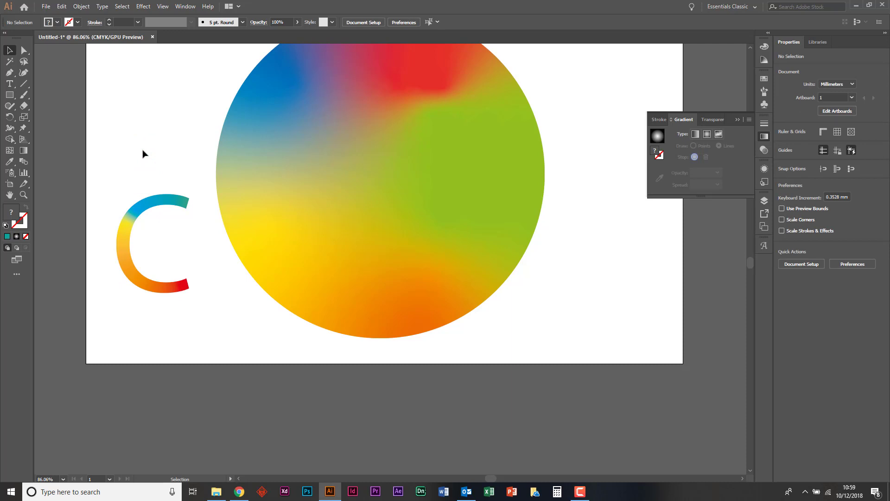
pyautogui.click(147, 207)
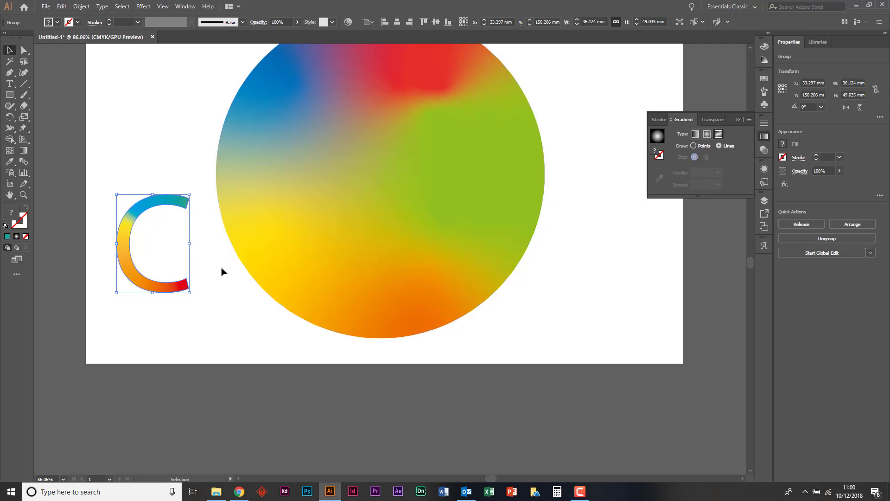
pyautogui.click(209, 241)
pyautogui.scroll(2, 208, 240)
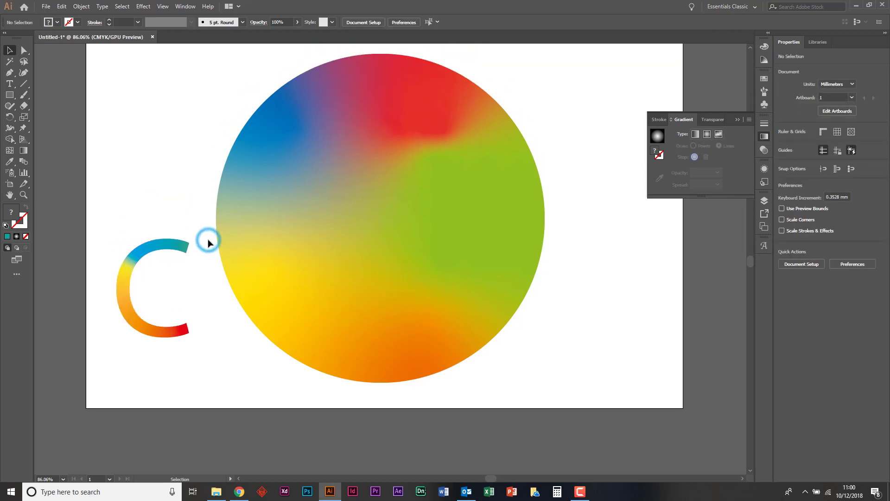
pyautogui.click(161, 248)
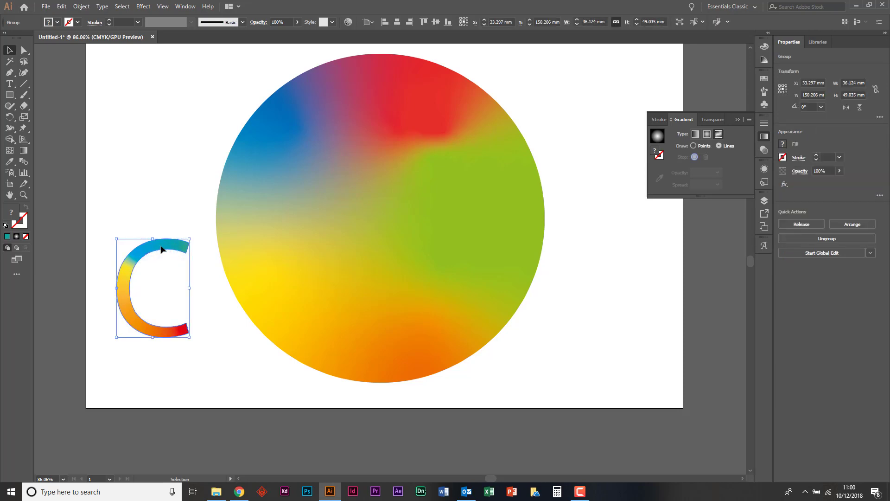
pyautogui.press('Delete')
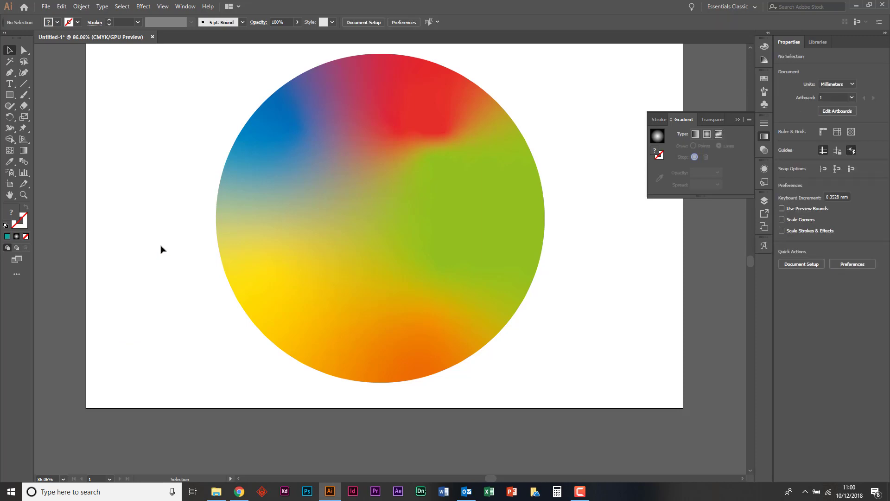
# Select the multicolour gradient circle, first leaving isolation mode.
pyautogui.click(427, 233)
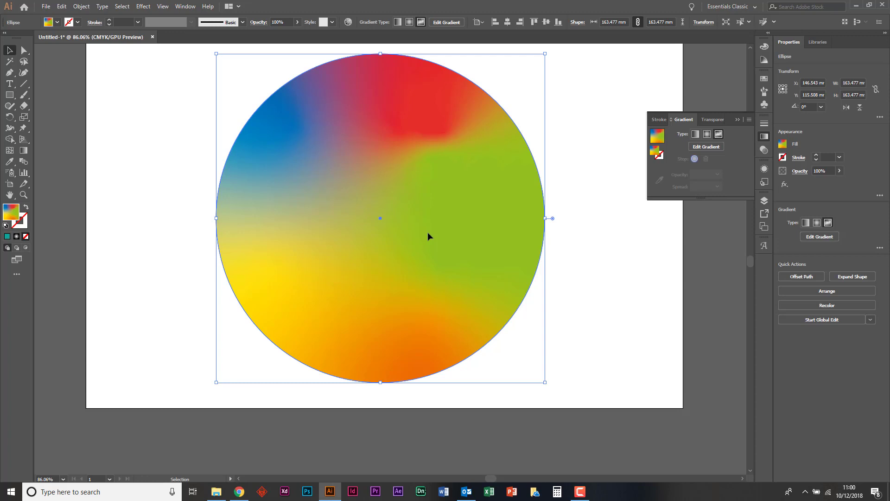
pyautogui.doubleClick(427, 232)
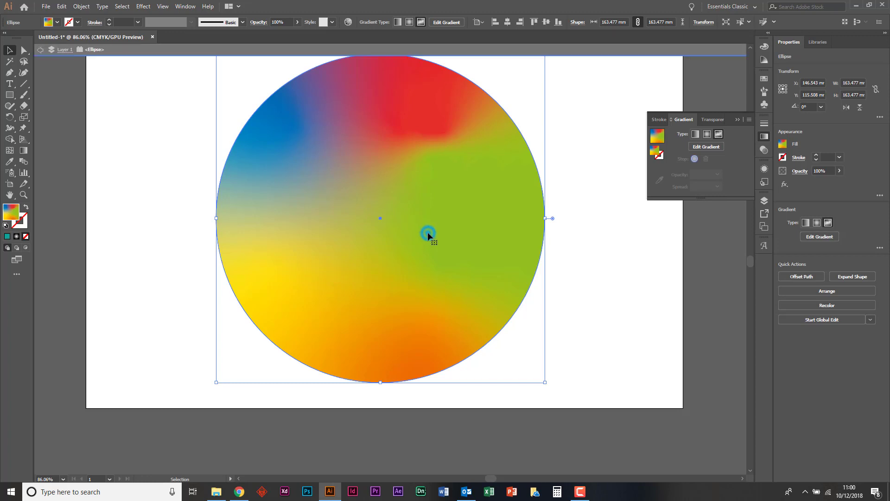
pyautogui.click(489, 212)
pyautogui.doubleClick(534, 53)
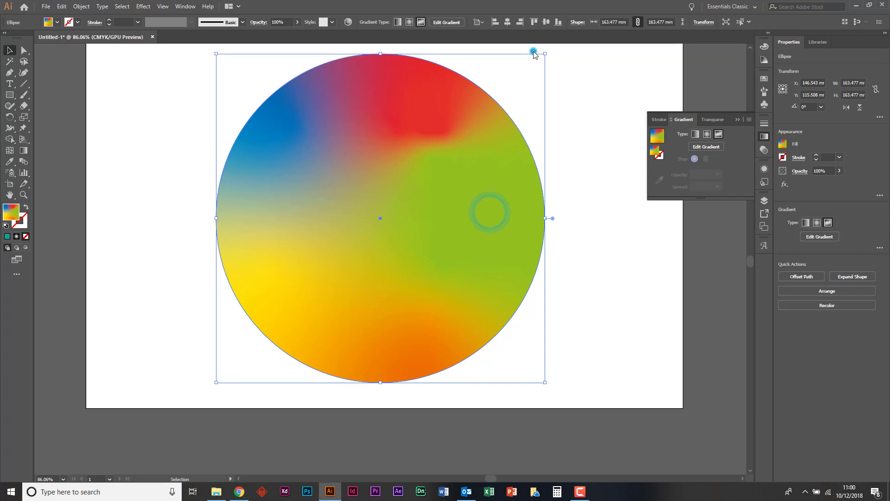
pyautogui.click(593, 179)
pyautogui.click(457, 228)
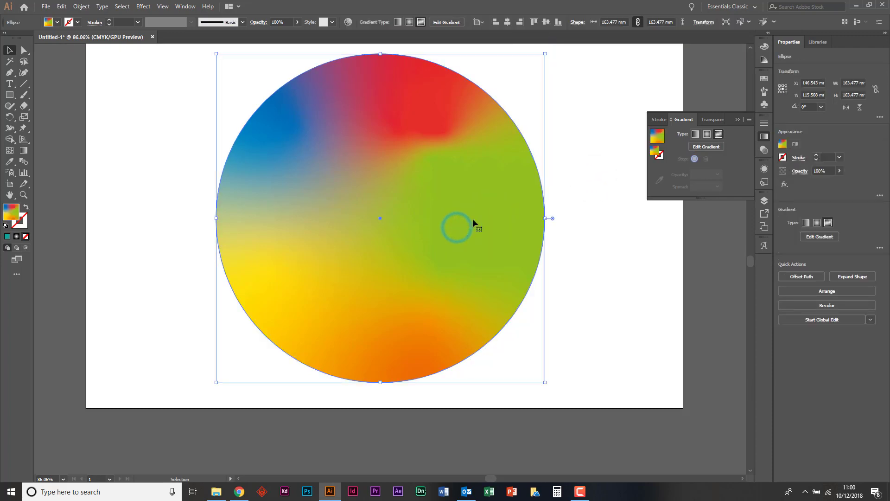
# Set the circle's red top colour point to 0% opacity.
pyautogui.click(702, 148)
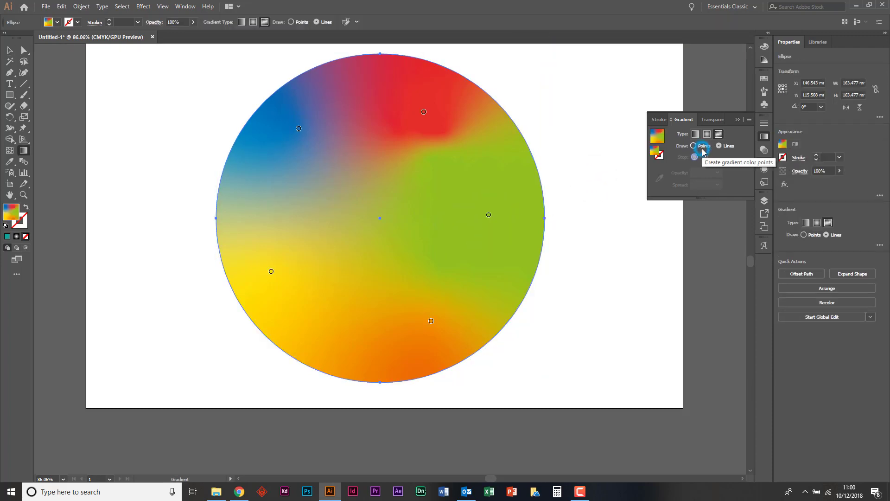
pyautogui.click(424, 112)
pyautogui.doubleClick(424, 112)
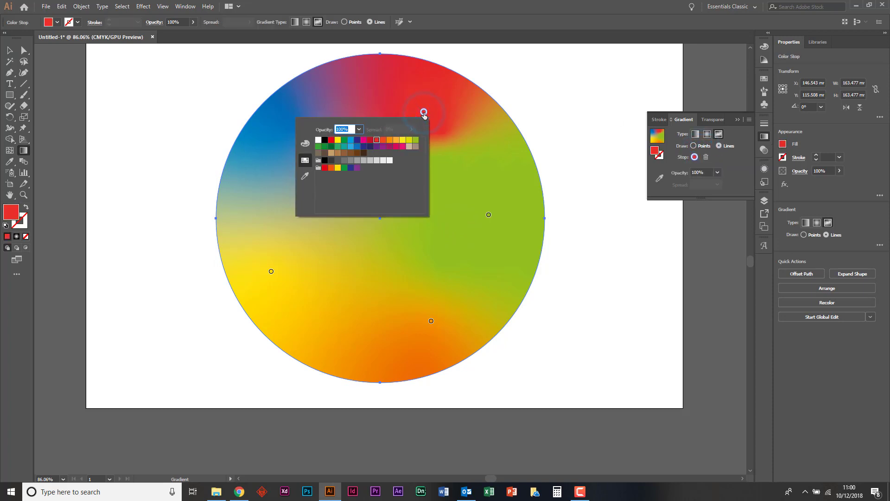
pyautogui.press('Escape')
pyautogui.click(717, 172)
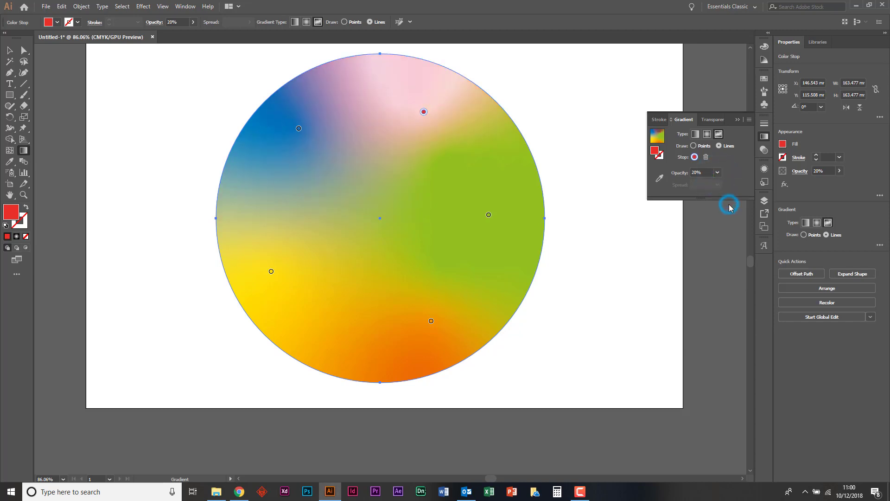
pyautogui.click(717, 172)
pyautogui.click(726, 184)
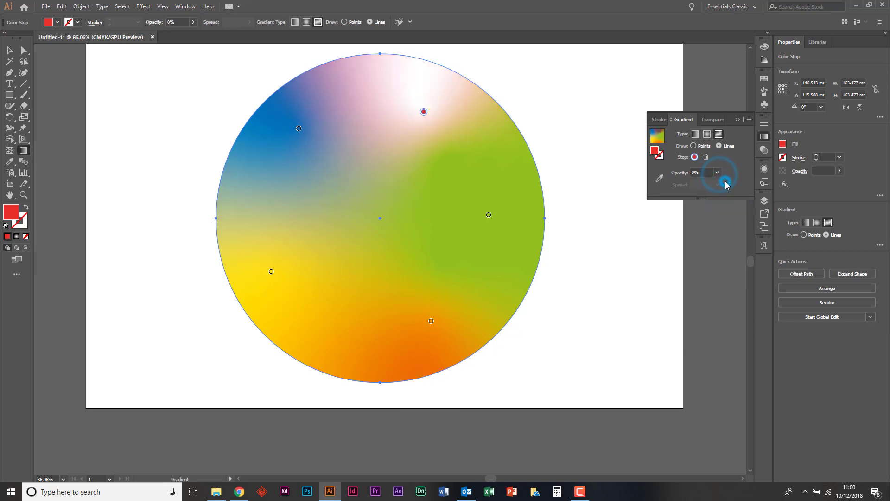
pyautogui.click(739, 134)
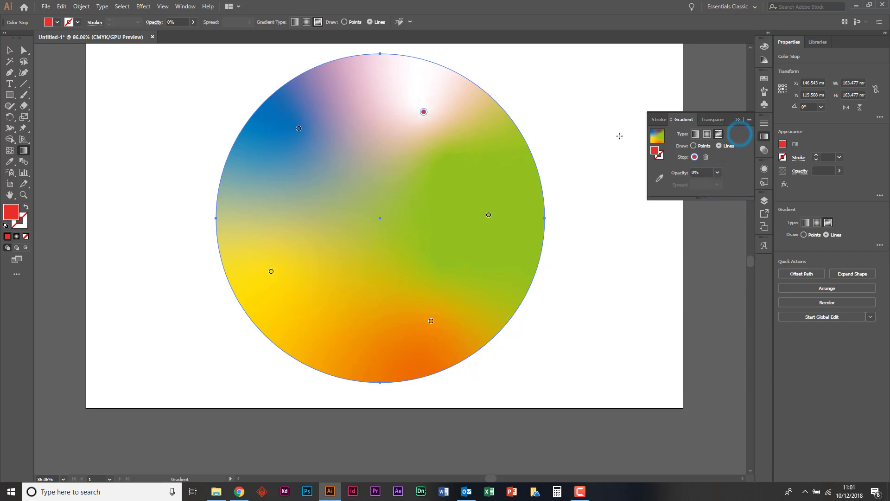
pyautogui.click(604, 133)
# Open File Explorer from the taskbar and go to the Desktop folder.
pyautogui.click(12, 490)
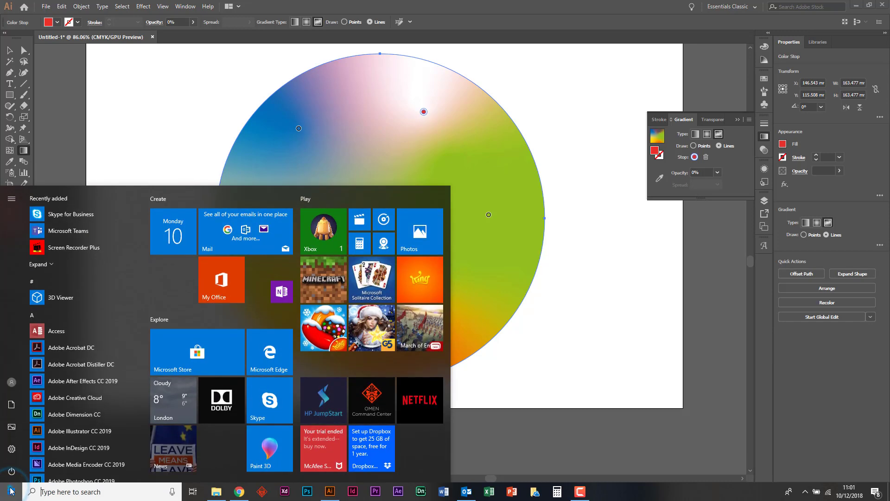
pyautogui.click(11, 491)
pyautogui.click(216, 491)
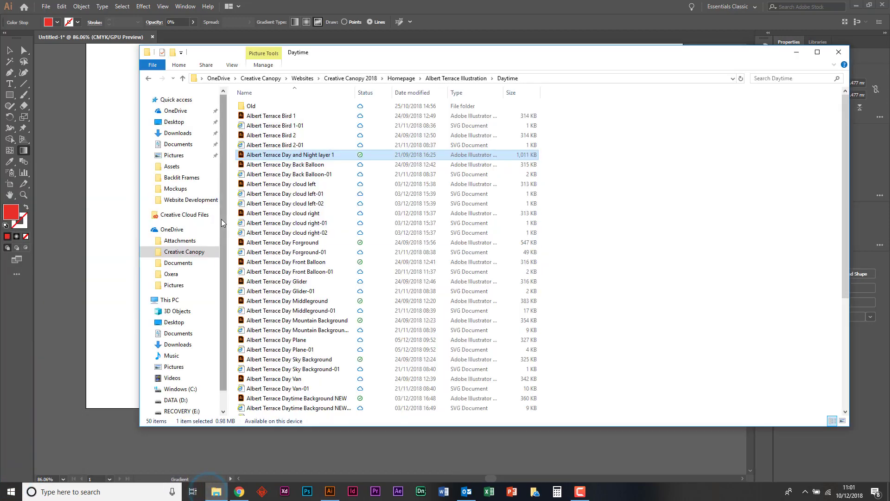
pyautogui.click(174, 121)
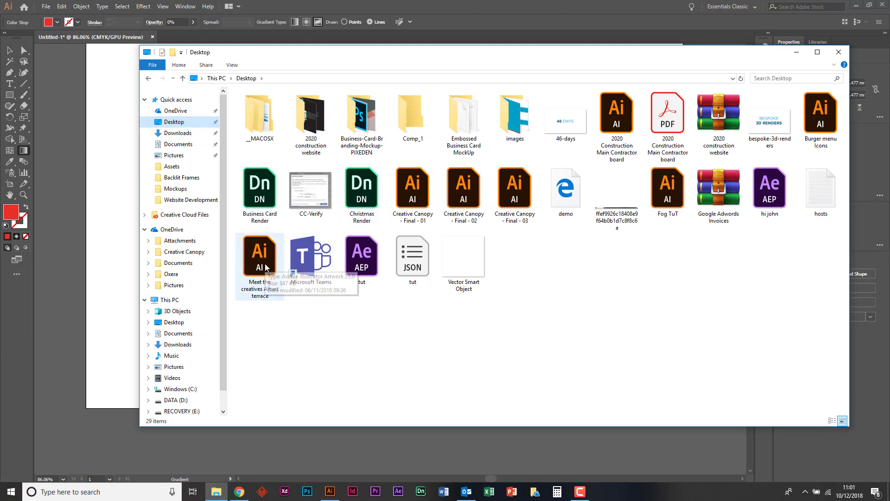
# Open Fog TuT.ai, dismissing the missing-links warning.
pyautogui.doubleClick(671, 191)
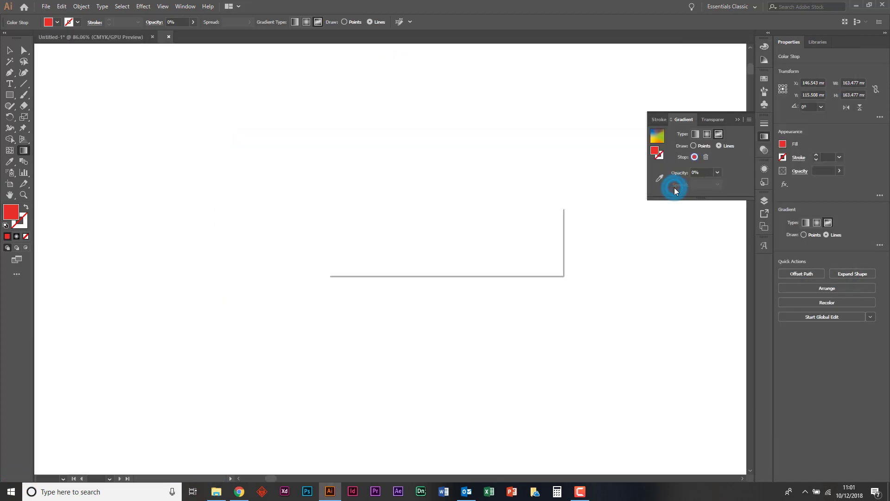
pyautogui.click(487, 258)
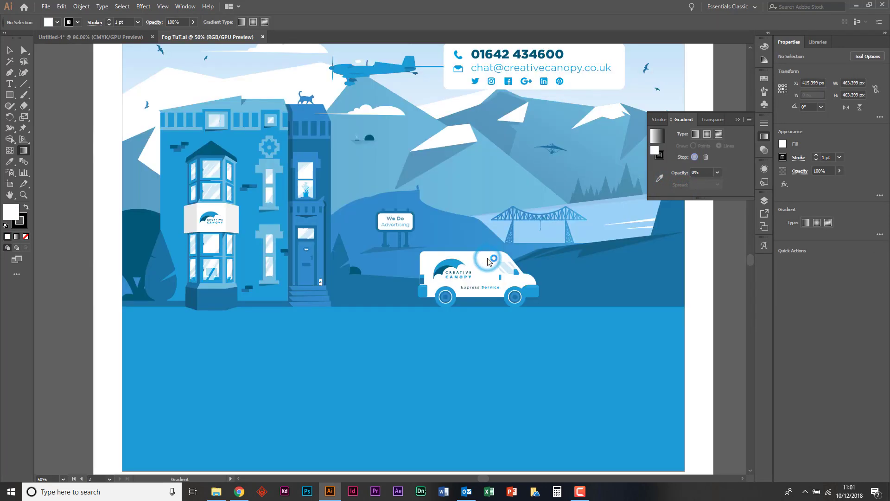
pyautogui.scroll(3, 488, 261)
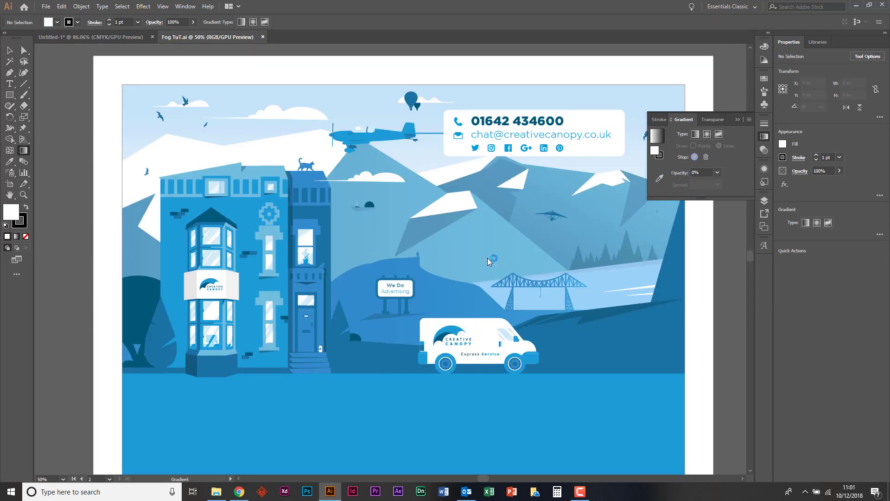
pyautogui.scroll(-1, 488, 258)
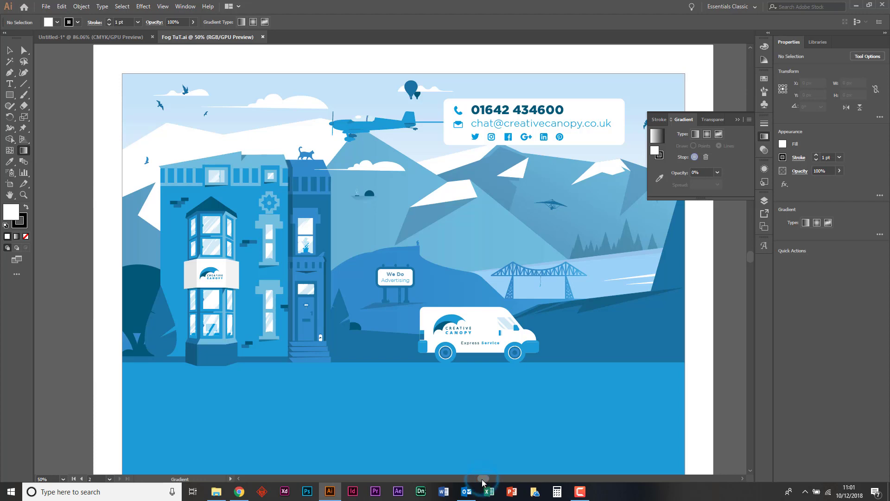
# Collapse the floating Stroke/Gradient/Transparency panel group covering the illustration.
pyautogui.moveTo(482, 479); pyautogui.dragTo(508, 475)
pyautogui.hscroll(10, 471, 474)
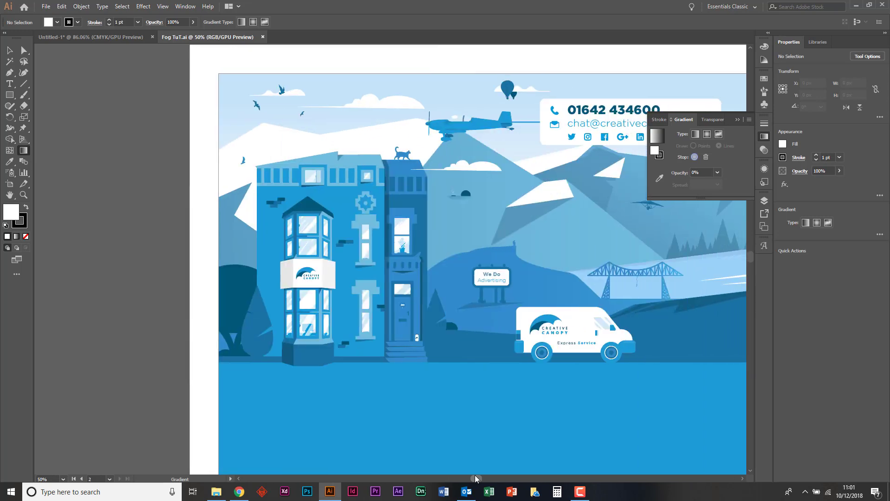
pyautogui.hscroll(-3, 534, 460)
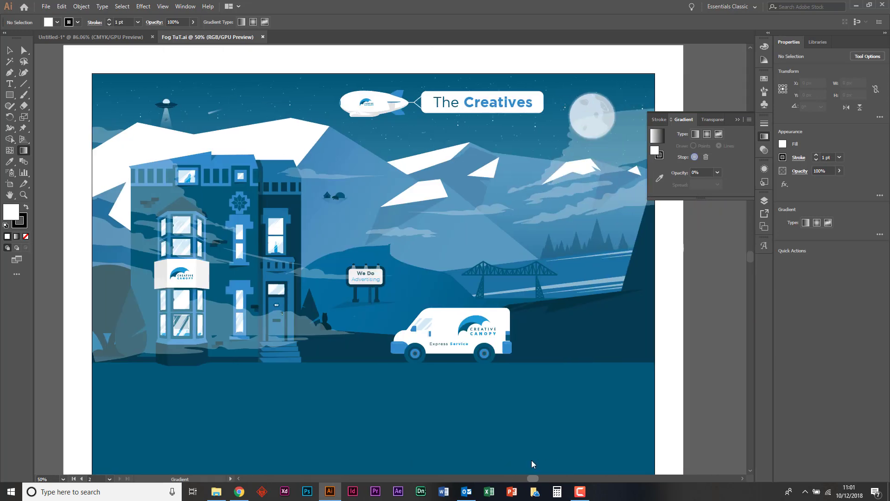
pyautogui.click(738, 120)
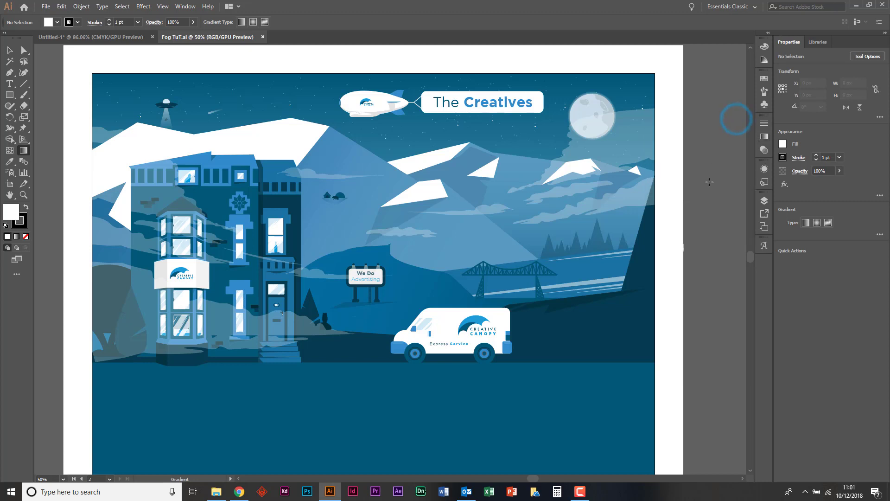
pyautogui.scroll(-1, 709, 182)
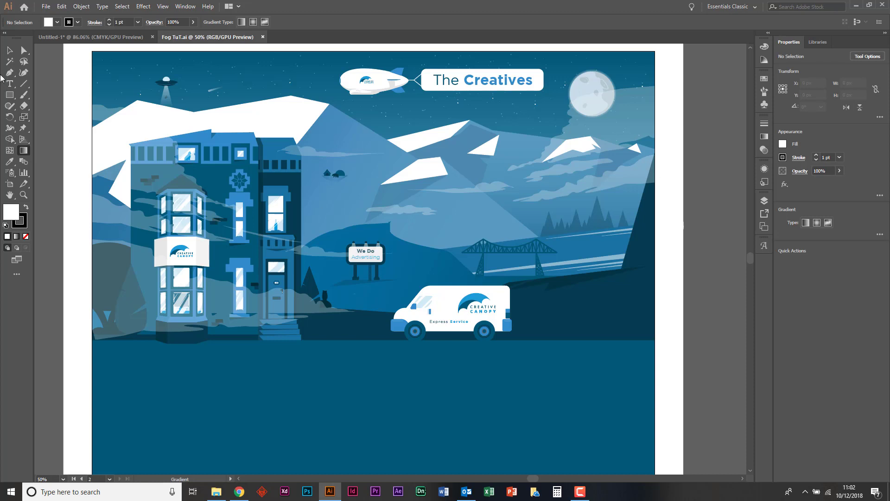
# Select the 25%-opacity fog compound path over the left-hand buildings.
pyautogui.click(9, 50)
pyautogui.click(87, 287)
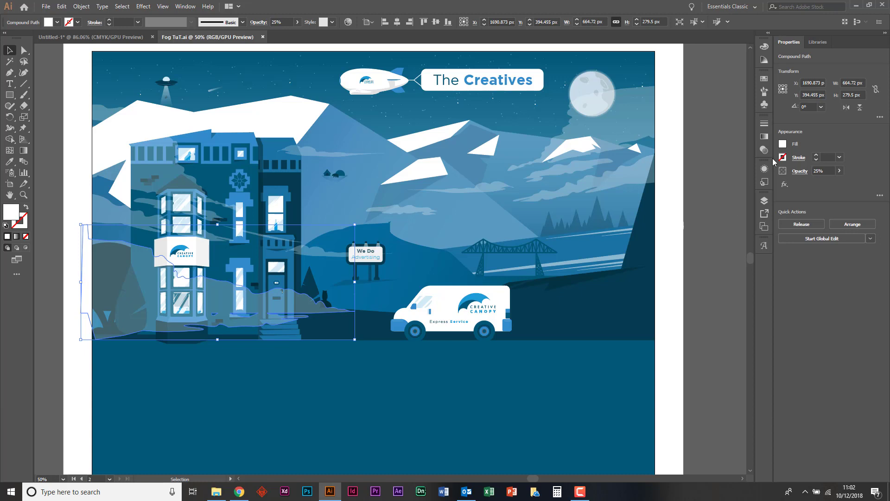
# Give the fog a freeform gradient with a line of five stops from its left edge to its right tip.
pyautogui.click(764, 137)
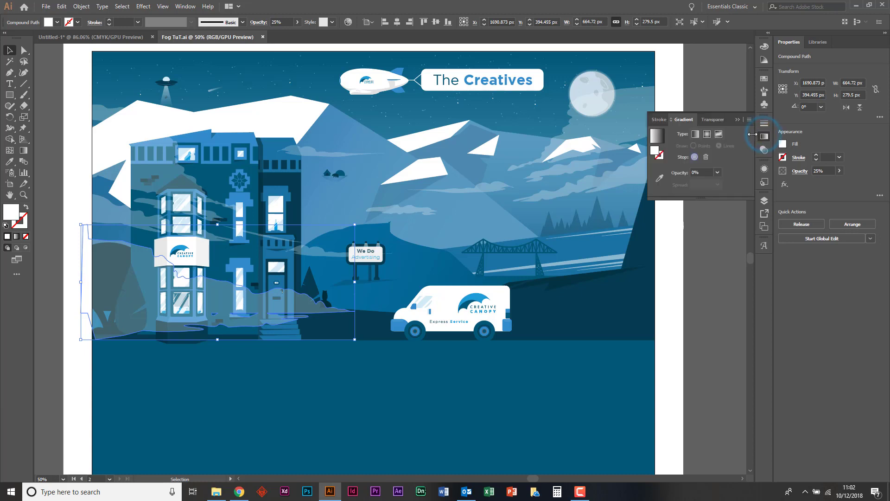
pyautogui.click(718, 134)
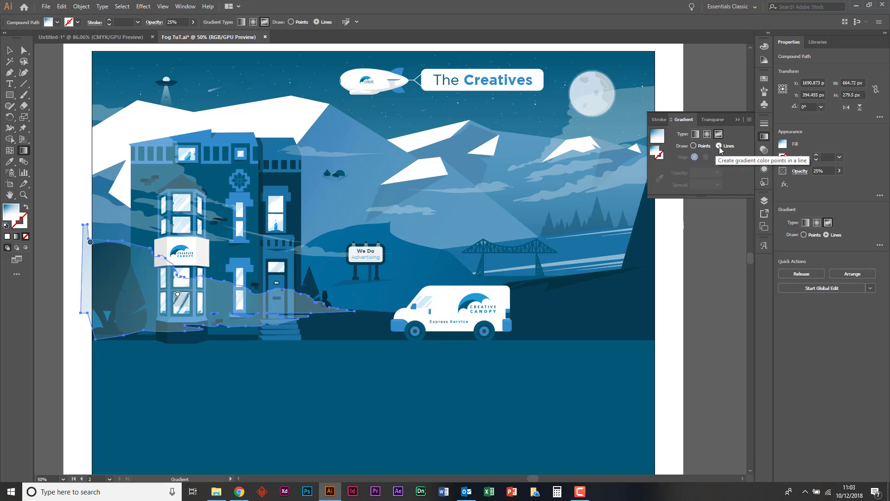
pyautogui.click(93, 283)
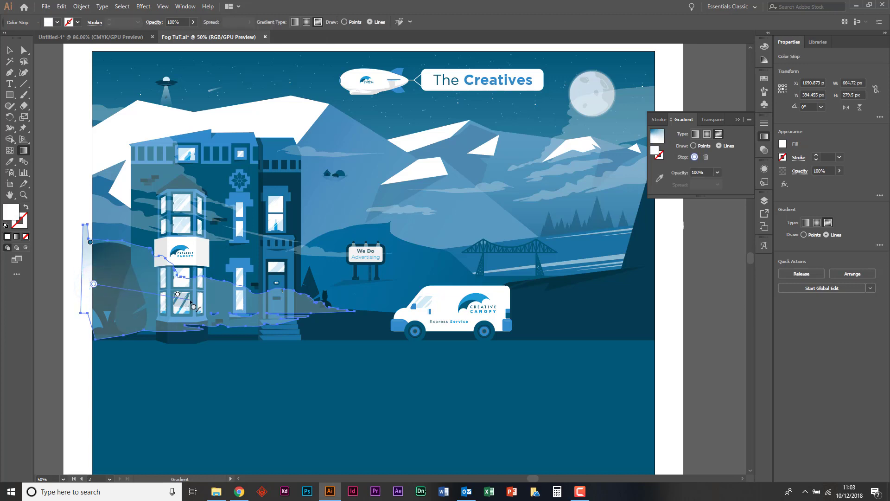
pyautogui.click(178, 294)
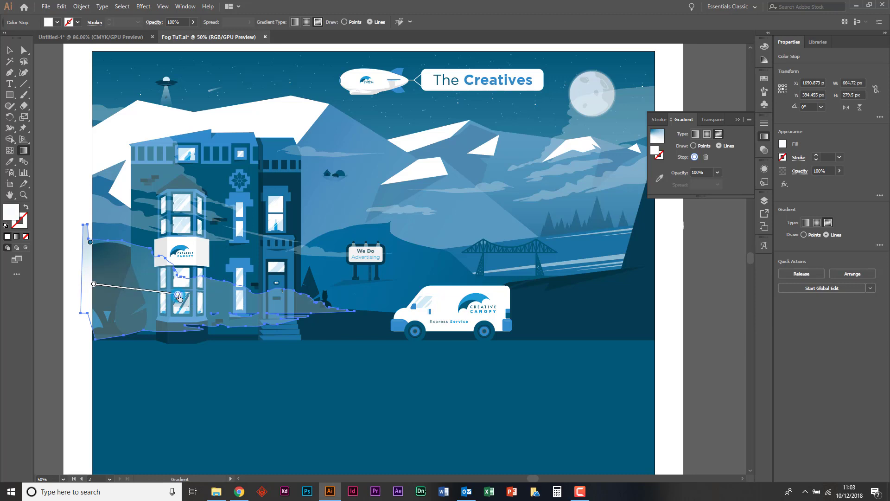
pyautogui.click(258, 303)
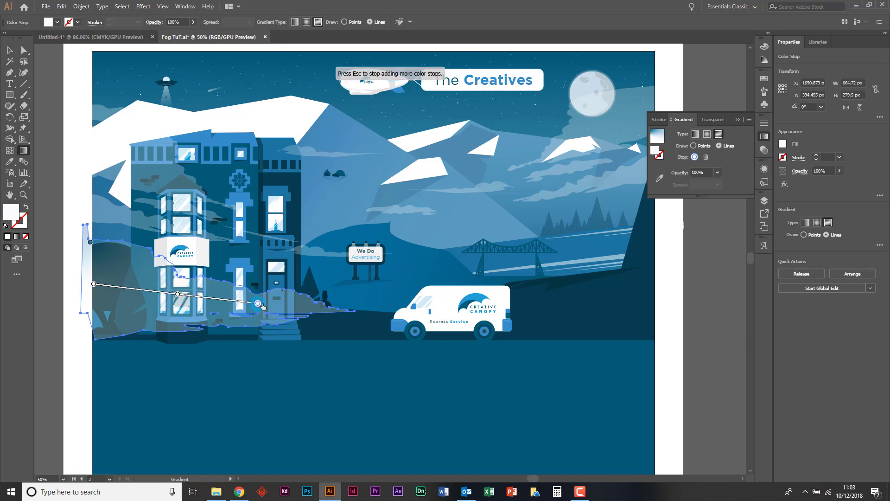
pyautogui.click(307, 306)
pyautogui.click(321, 308)
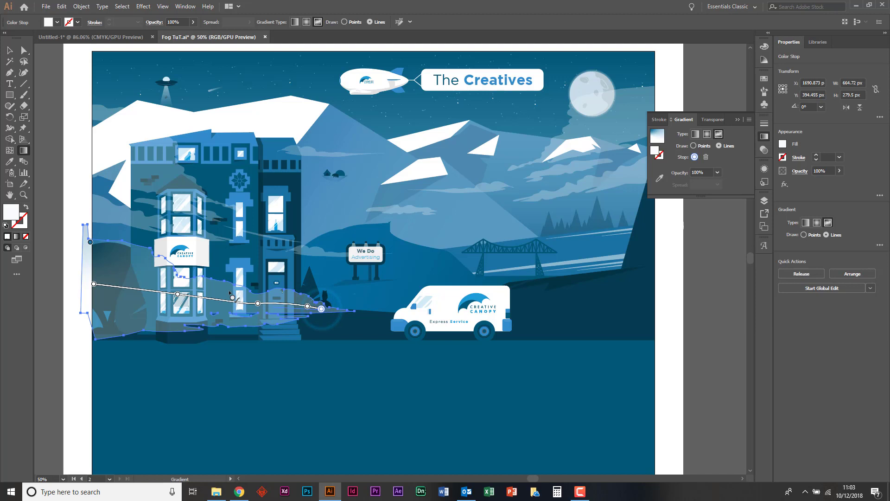
pyautogui.click(102, 262)
# Add twelve freeform colour points along the fog's top and bottom edges.
pyautogui.click(694, 146)
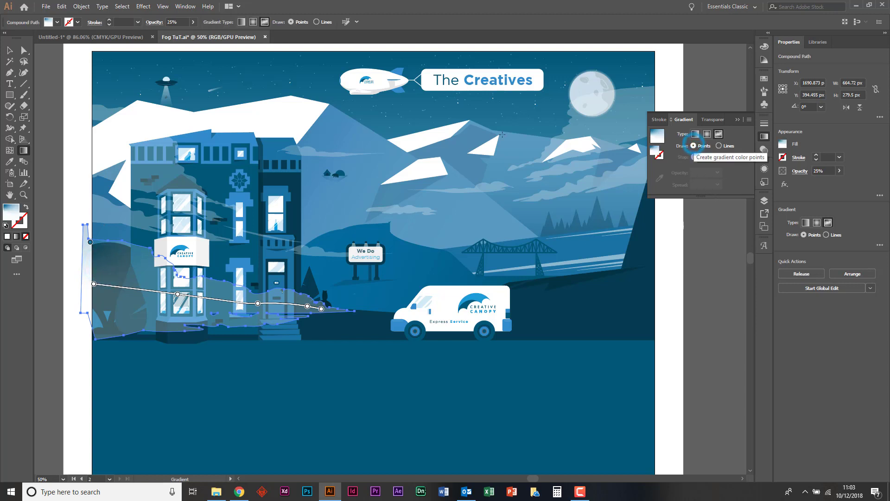
pyautogui.click(99, 253)
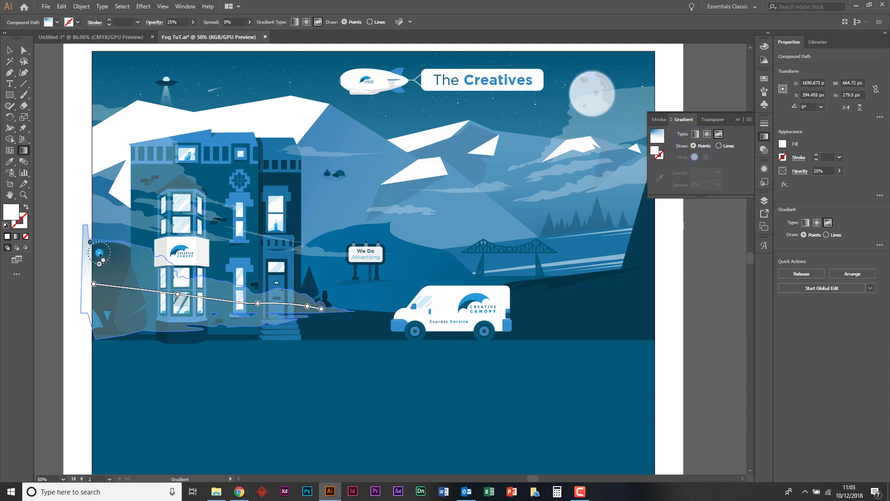
pyautogui.click(126, 261)
pyautogui.click(164, 274)
pyautogui.click(213, 286)
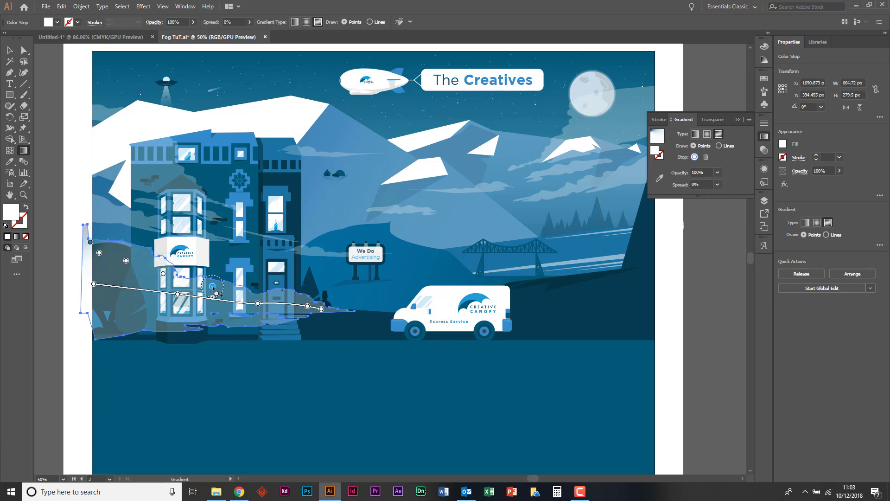
pyautogui.click(287, 292)
pyautogui.click(105, 317)
pyautogui.click(139, 309)
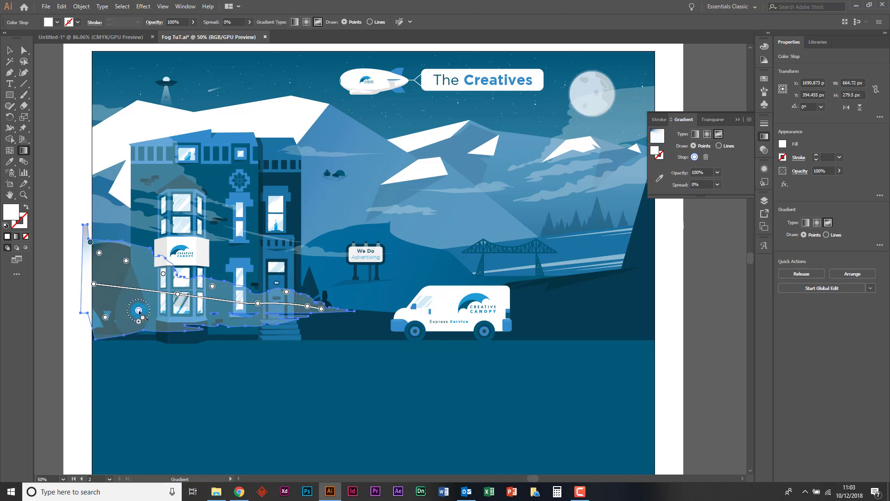
pyautogui.click(174, 323)
pyautogui.click(208, 317)
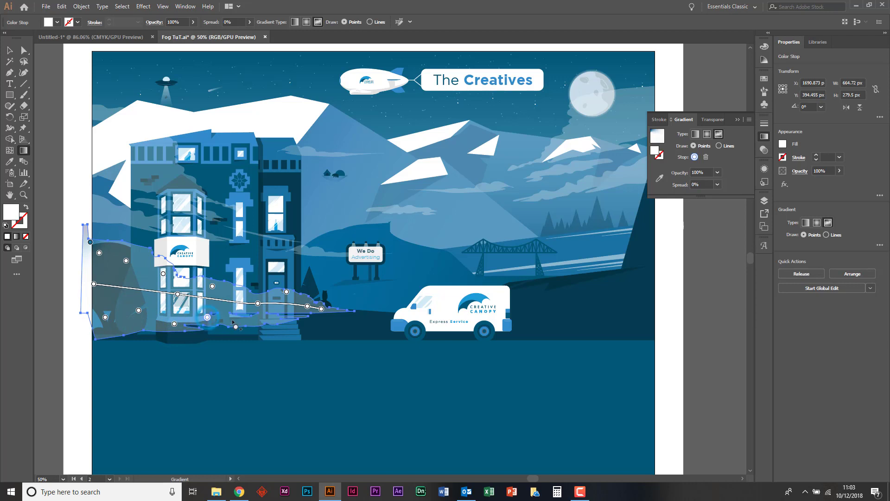
pyautogui.click(248, 319)
pyautogui.click(228, 317)
# Set the top-left point to 0% opacity; shift the next top point right, keeping 100%.
pyautogui.doubleClick(99, 253)
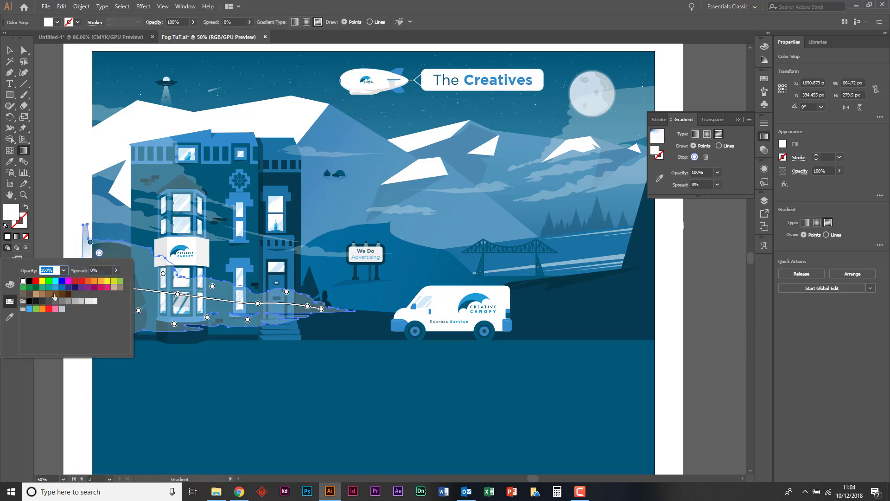
pyautogui.click(717, 172)
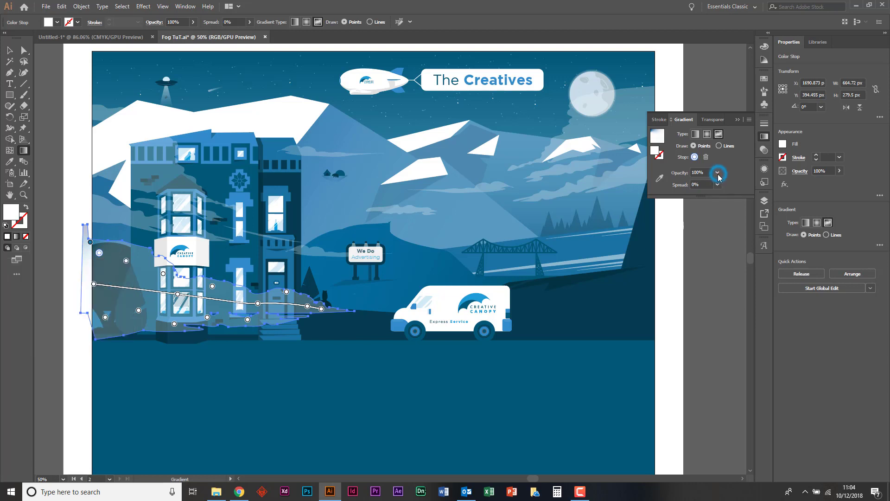
pyautogui.click(725, 183)
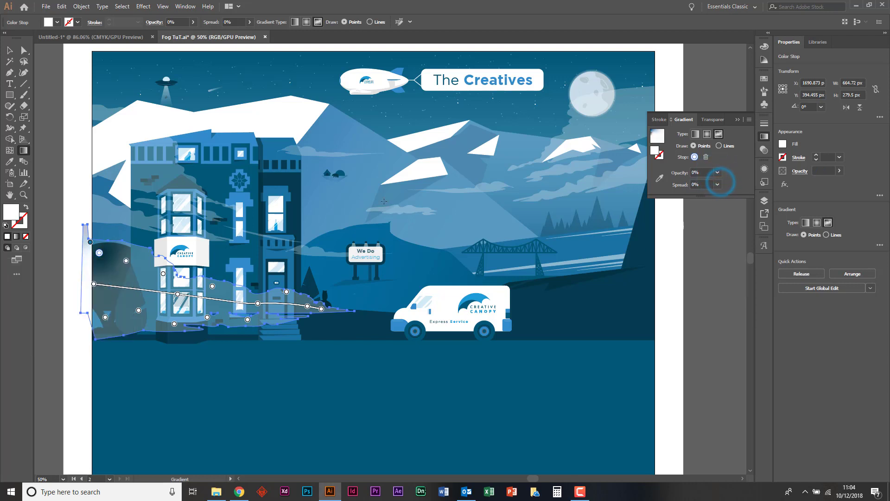
pyautogui.moveTo(127, 262); pyautogui.dragTo(139, 258)
pyautogui.doubleClick(139, 258)
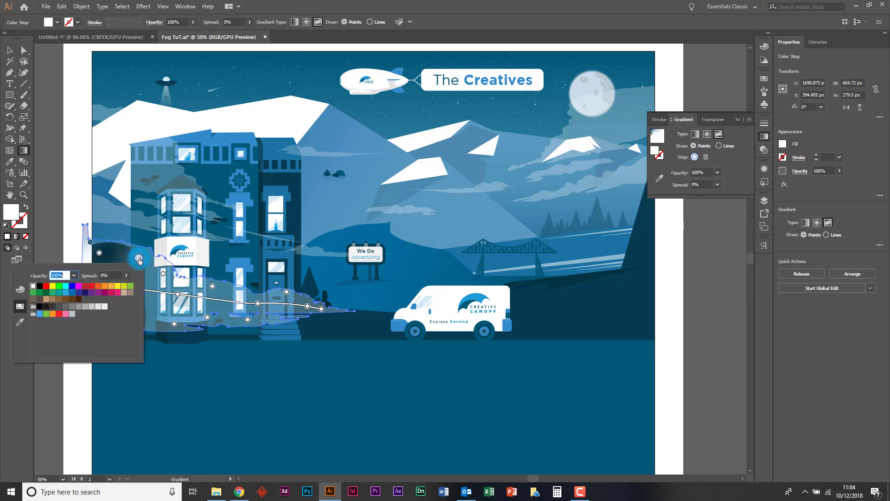
pyautogui.click(716, 172)
pyautogui.click(716, 173)
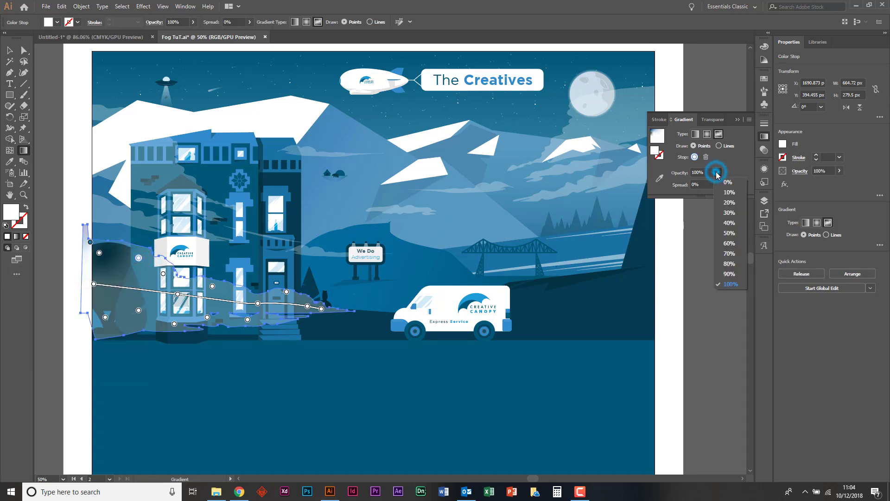
pyautogui.click(717, 174)
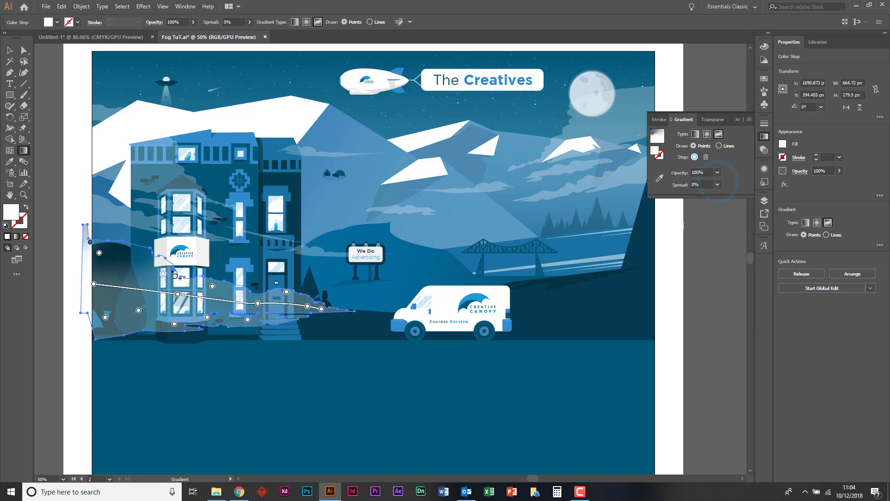
# Set a middle fog point to 0% opacity; move another up-left at 10%.
pyautogui.doubleClick(211, 285)
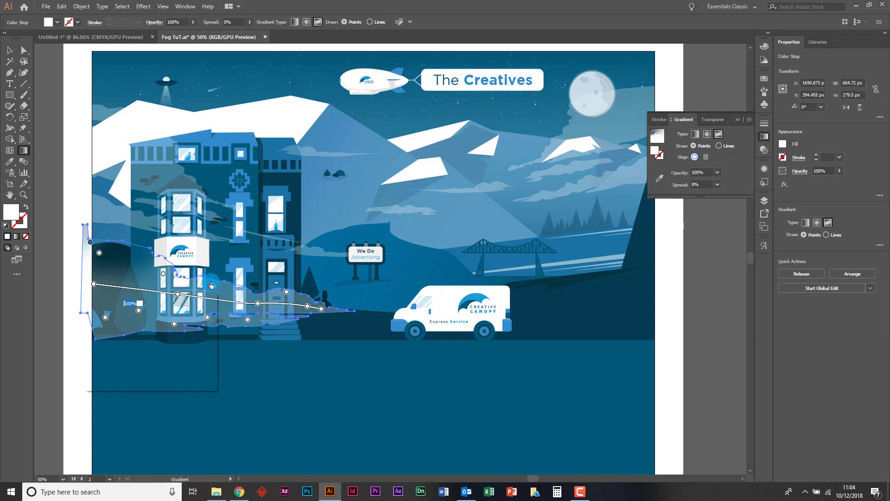
pyautogui.click(719, 175)
pyautogui.click(719, 175)
pyautogui.click(721, 183)
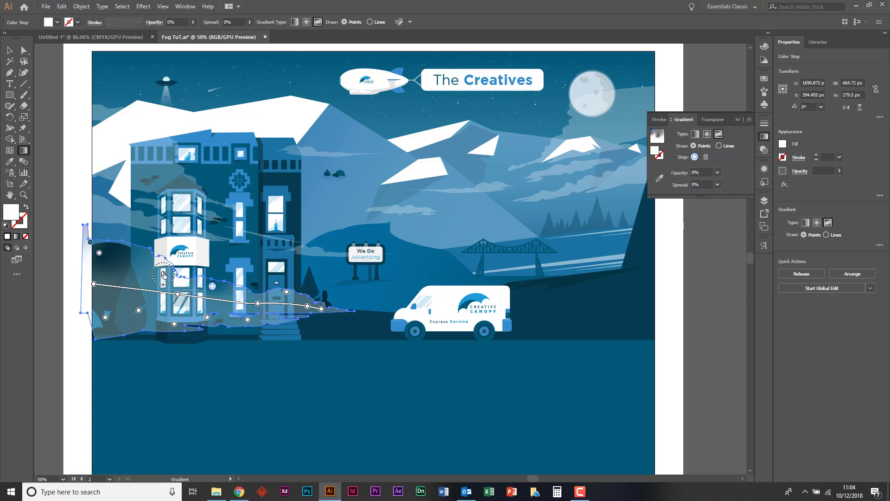
pyautogui.moveTo(163, 274)
pyautogui.mouseDown()
pyautogui.moveTo(151, 261)
pyautogui.moveTo(159, 265)
pyautogui.mouseUp()
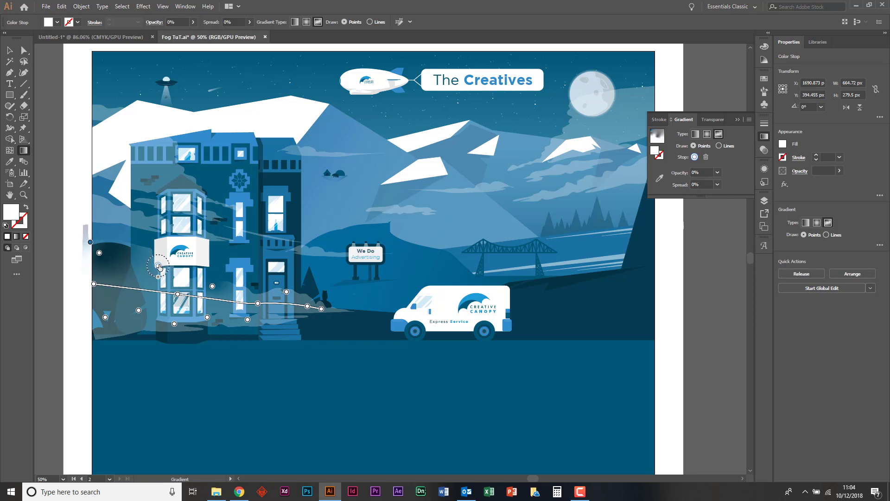
pyautogui.click(717, 172)
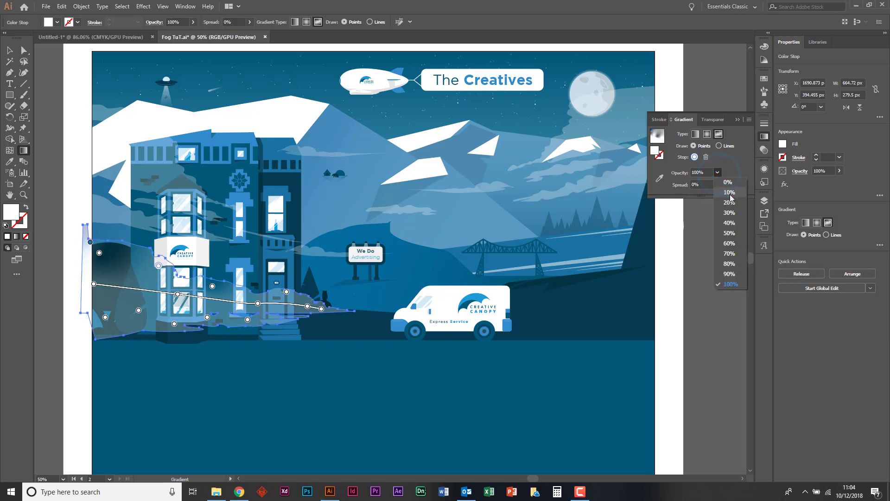
pyautogui.click(729, 192)
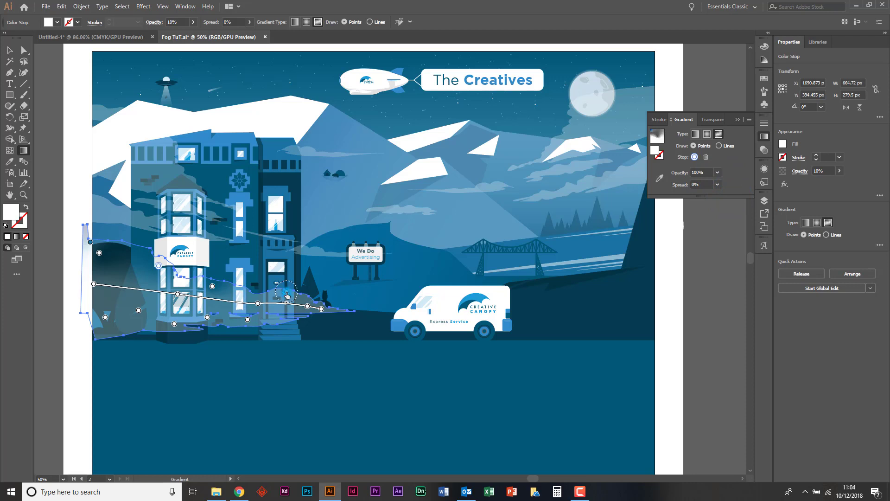
# Make the fog's right-end point 0% opacity and add a new point beside it.
pyautogui.doubleClick(287, 293)
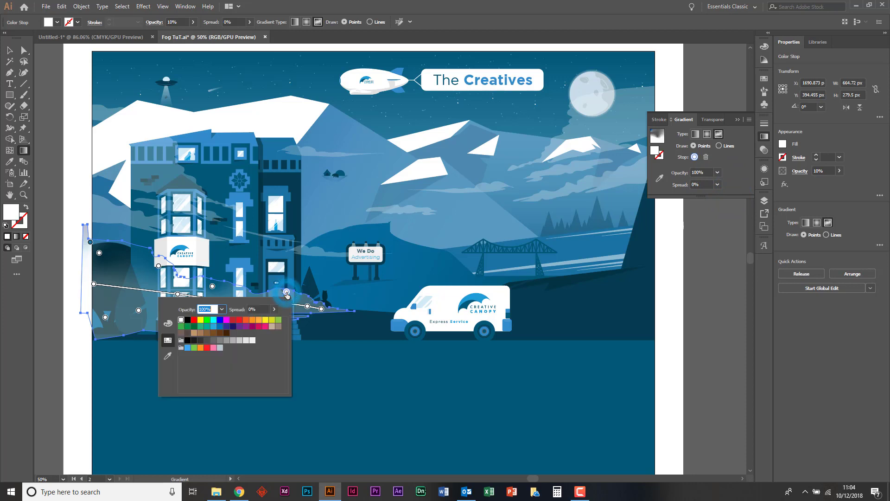
pyautogui.click(717, 173)
pyautogui.click(723, 183)
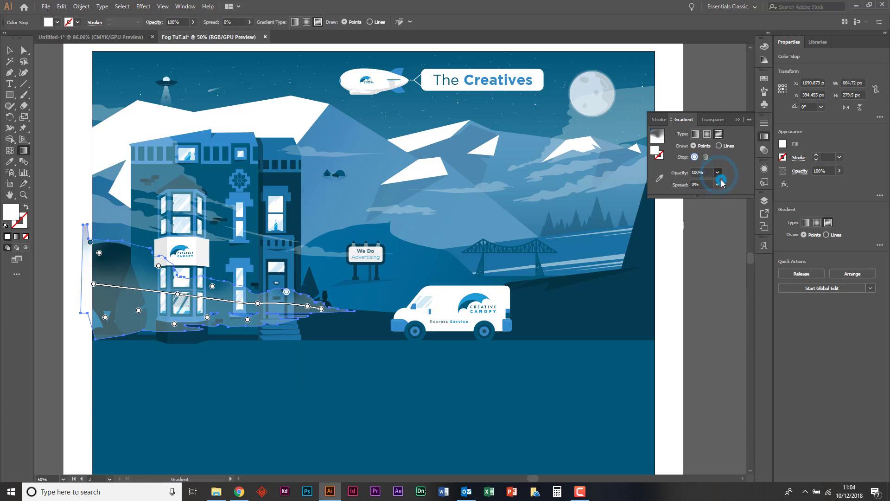
pyautogui.click(244, 292)
pyautogui.click(717, 172)
pyautogui.click(718, 176)
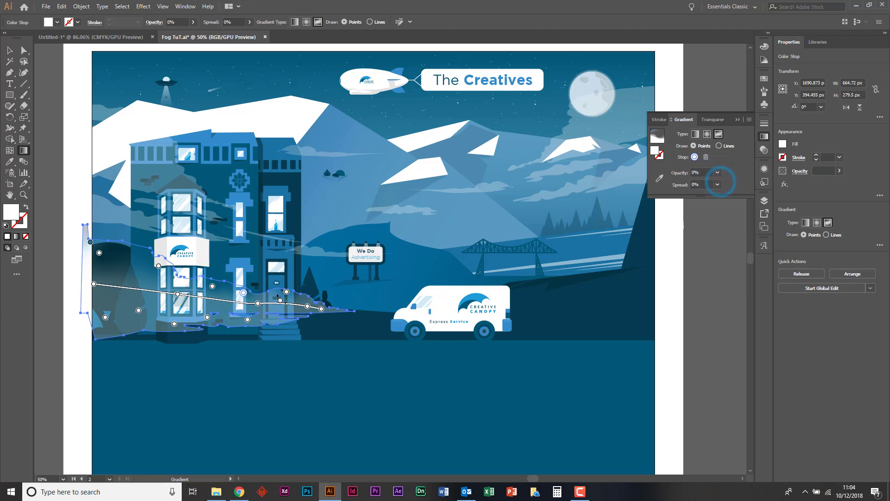
# Make the lower-right fog point fully transparent, then adjust a neighbouring lower point's opacity.
pyautogui.click(248, 319)
pyautogui.doubleClick(248, 319)
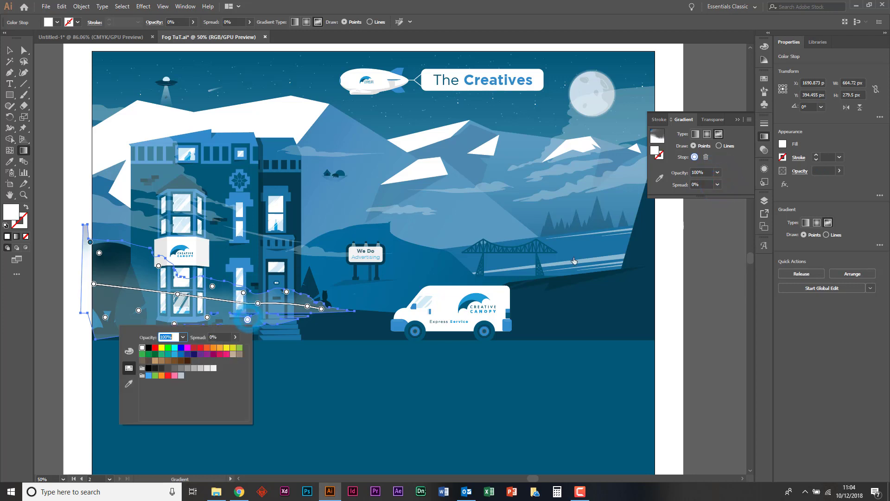
pyautogui.click(718, 177)
pyautogui.click(718, 173)
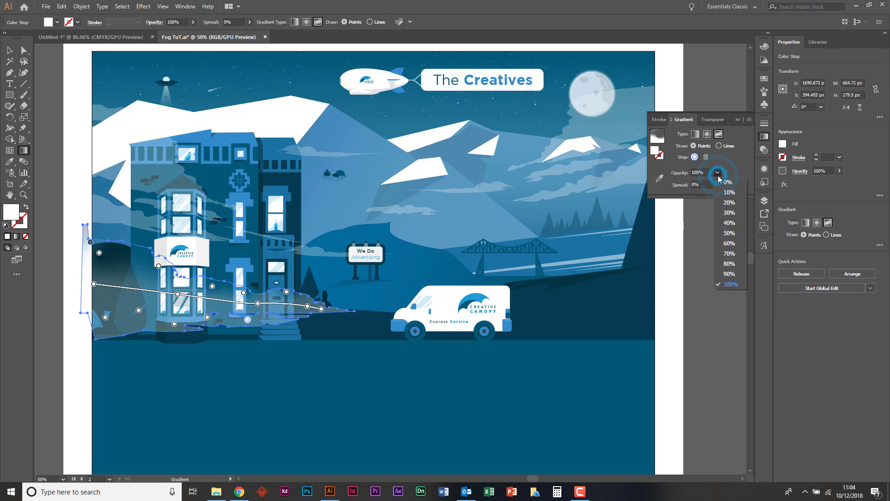
pyautogui.click(721, 179)
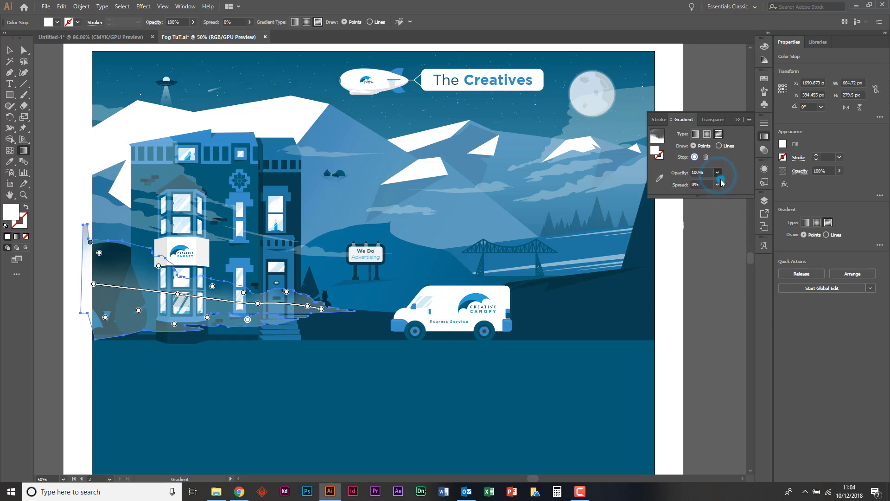
pyautogui.click(207, 317)
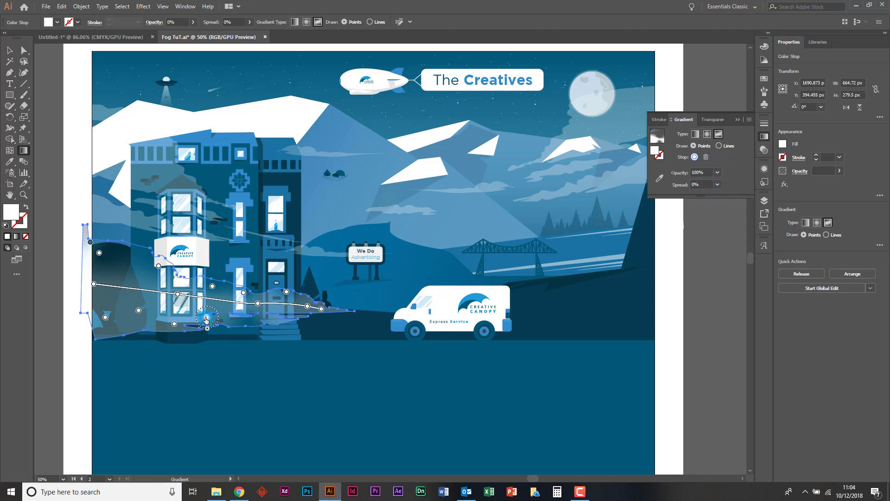
pyautogui.click(717, 184)
pyautogui.click(721, 183)
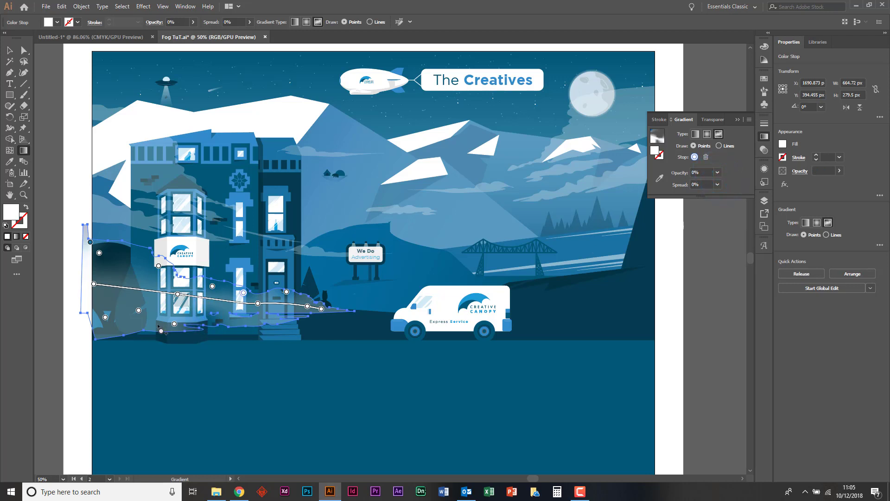
# Set the lower-middle fog point's opacity, trying 100% then 0%.
pyautogui.click(173, 324)
pyautogui.doubleClick(172, 327)
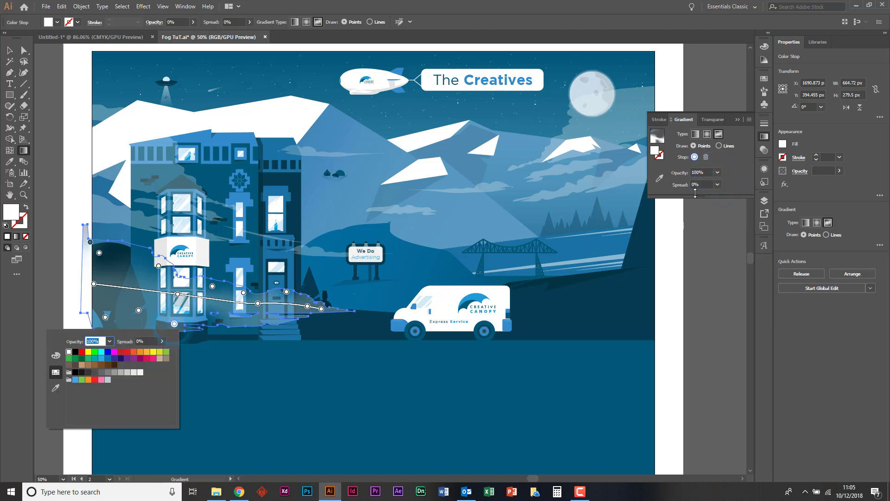
pyautogui.click(717, 172)
pyautogui.click(720, 179)
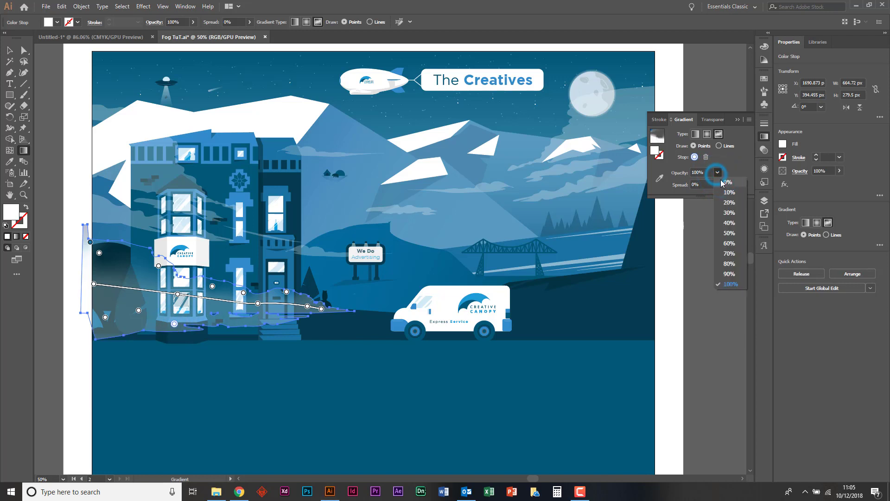
pyautogui.click(719, 176)
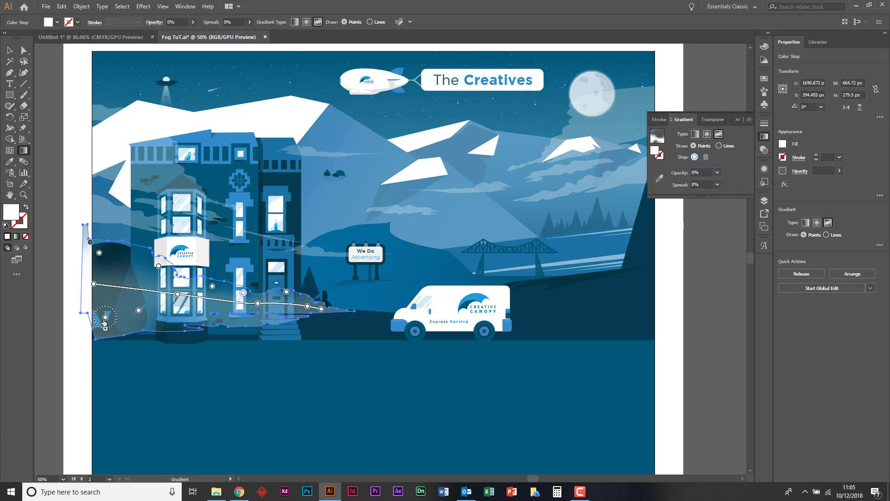
# Try widening the lower-left point's spread, reset it to 0%, and return to the Selection tool.
pyautogui.click(106, 317)
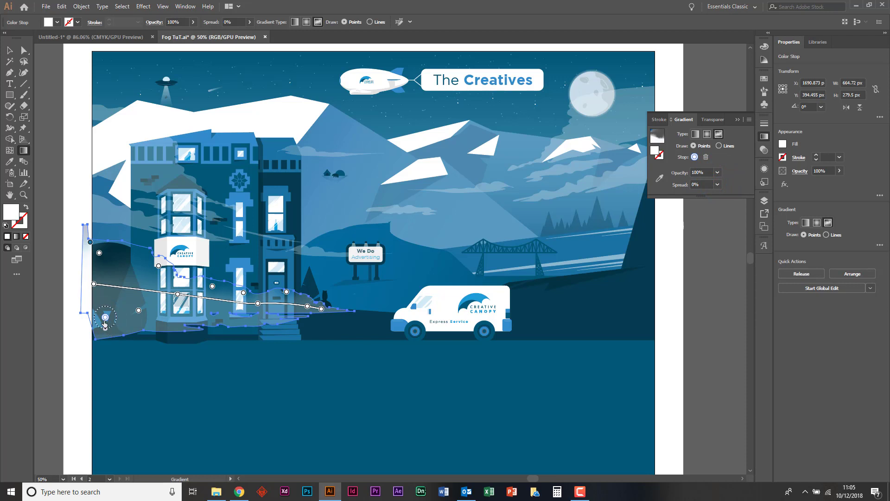
pyautogui.moveTo(105, 326); pyautogui.dragTo(112, 351)
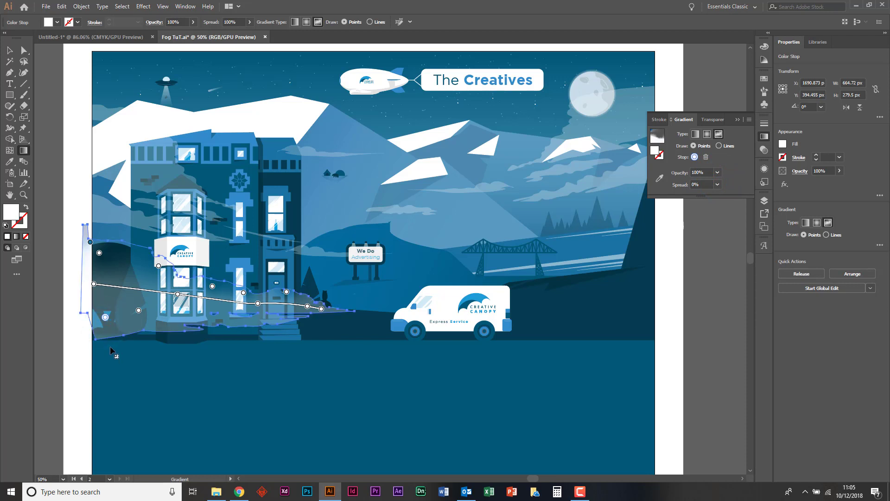
pyautogui.click(718, 183)
pyautogui.click(720, 175)
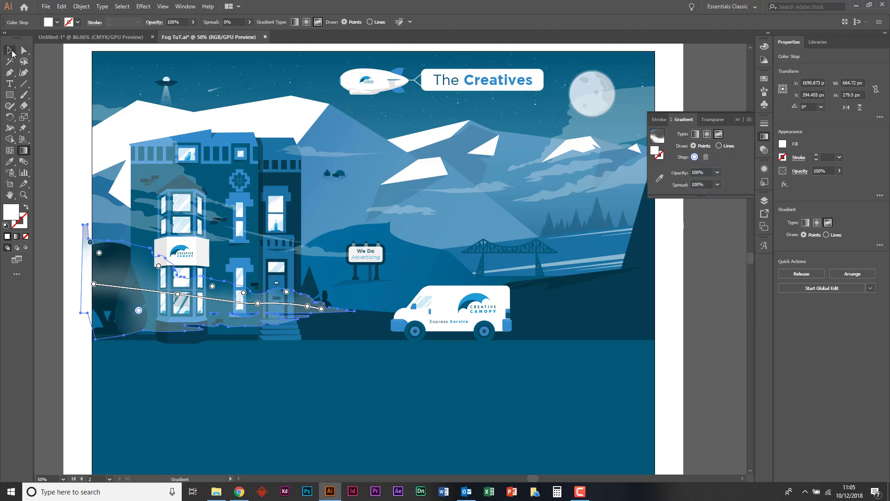
pyautogui.click(11, 51)
# Reselect the fog, edit its gradient, and set the end point to 30% opacity.
pyautogui.click(41, 106)
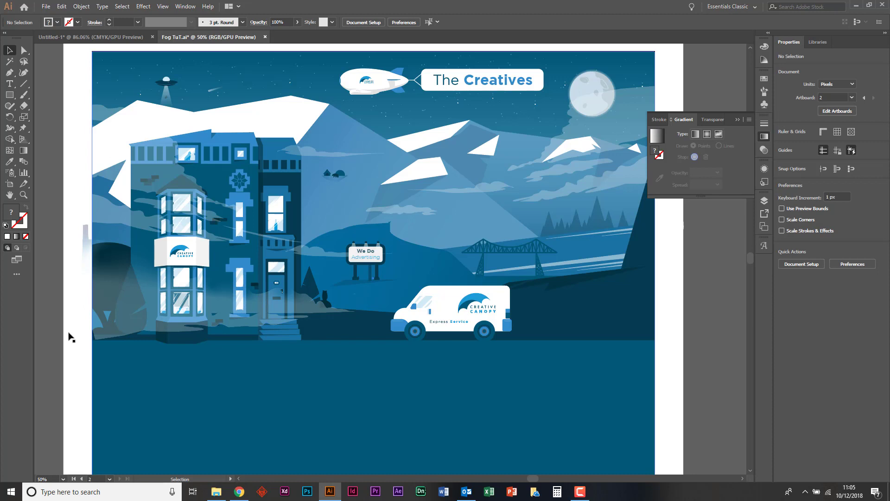
pyautogui.click(147, 305)
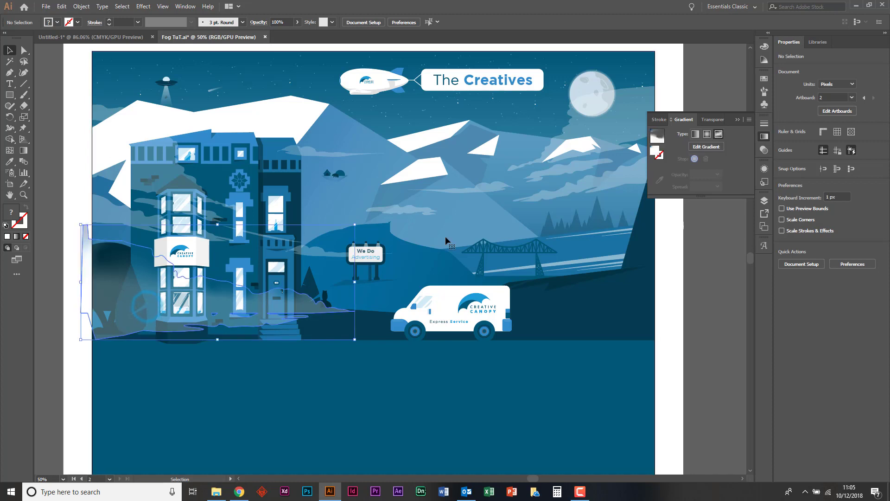
pyautogui.click(710, 147)
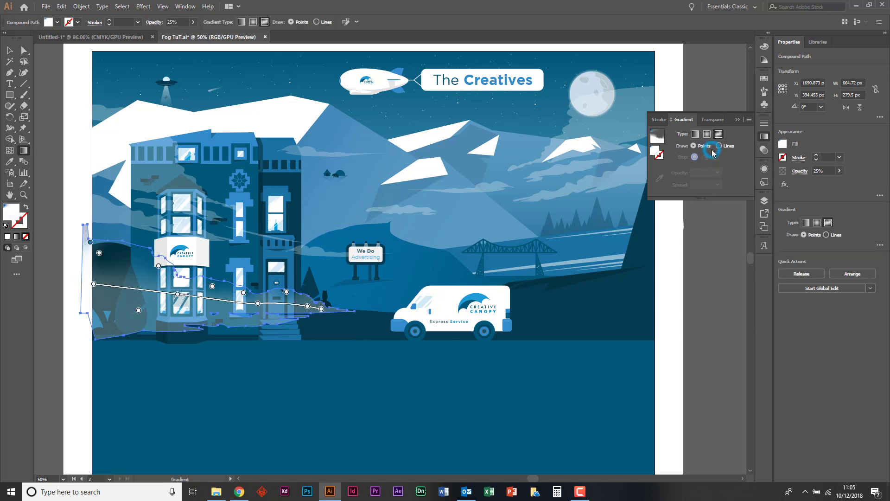
pyautogui.click(321, 309)
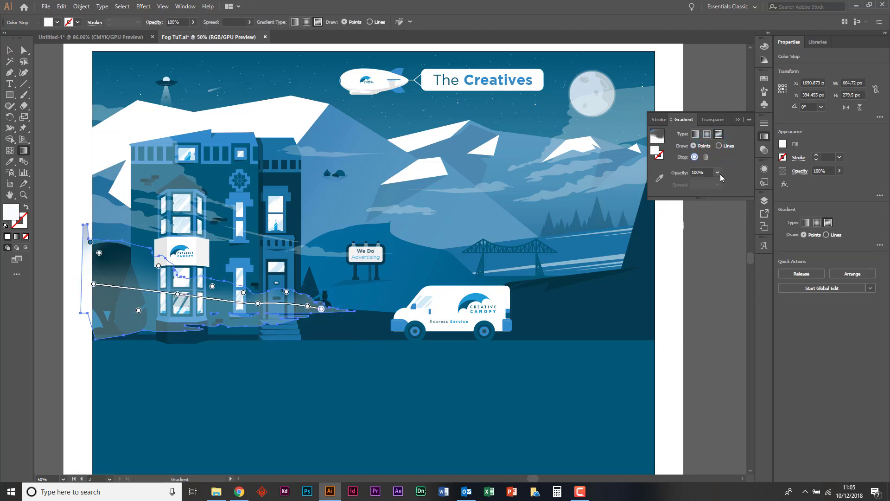
pyautogui.click(719, 175)
pyautogui.click(731, 213)
# Move two fog gradient points lower-left and slightly up, fading both to 10% opacity.
pyautogui.click(287, 291)
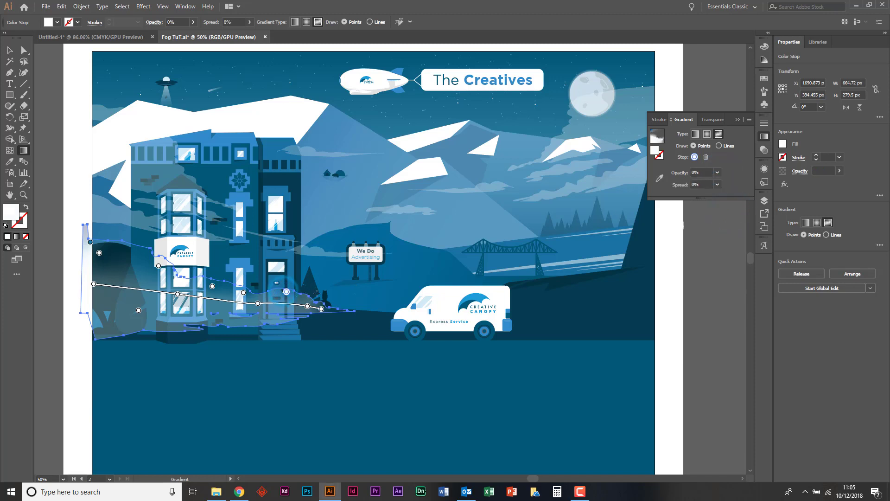
pyautogui.moveTo(300, 302); pyautogui.dragTo(224, 316)
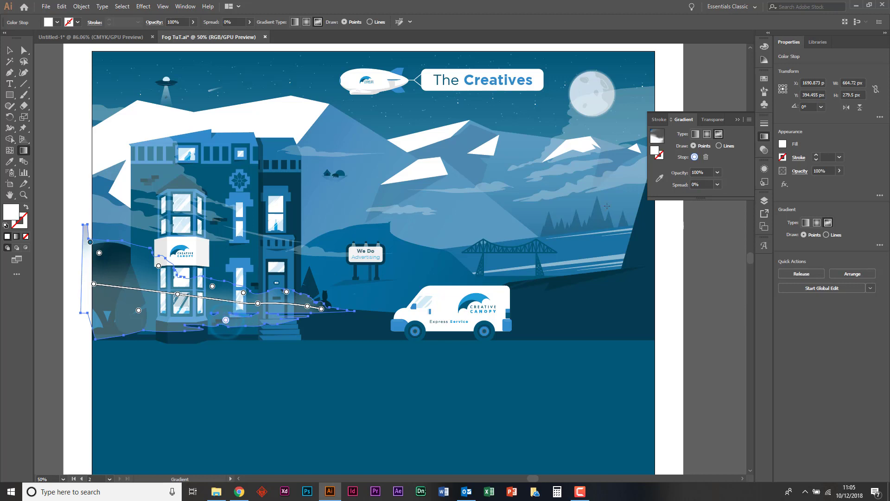
pyautogui.click(717, 173)
pyautogui.click(726, 198)
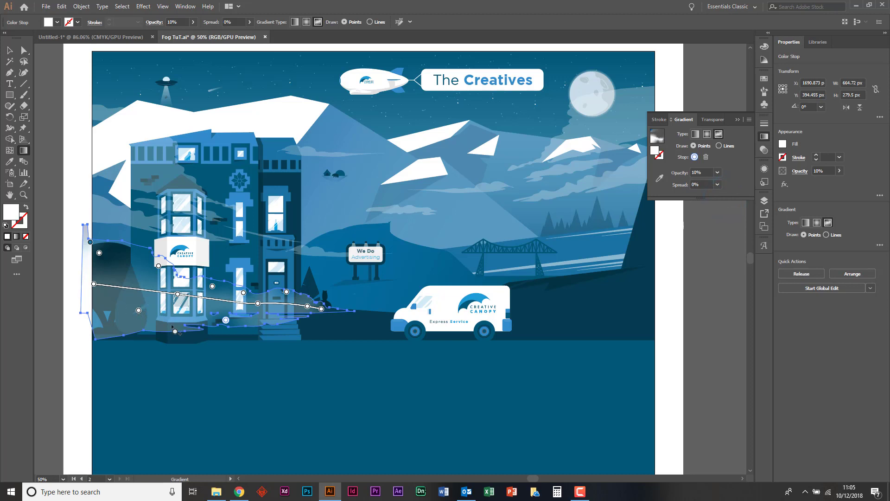
pyautogui.moveTo(175, 330); pyautogui.dragTo(171, 323)
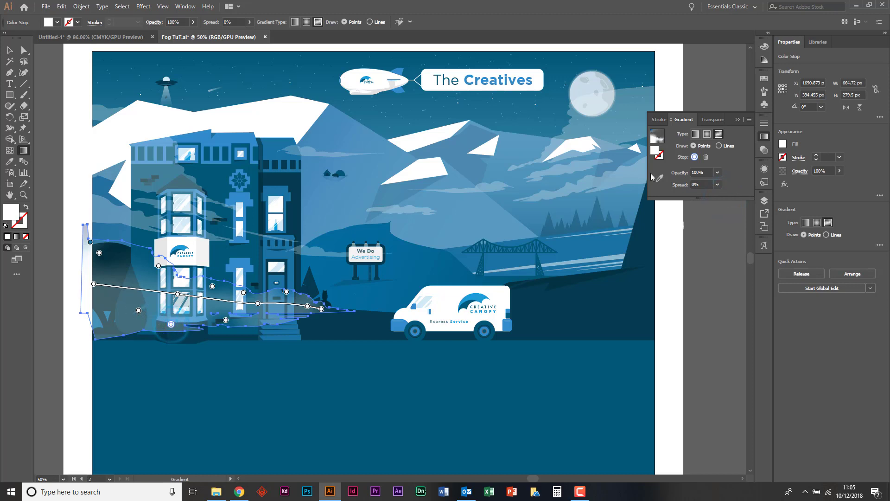
pyautogui.click(717, 173)
pyautogui.click(726, 195)
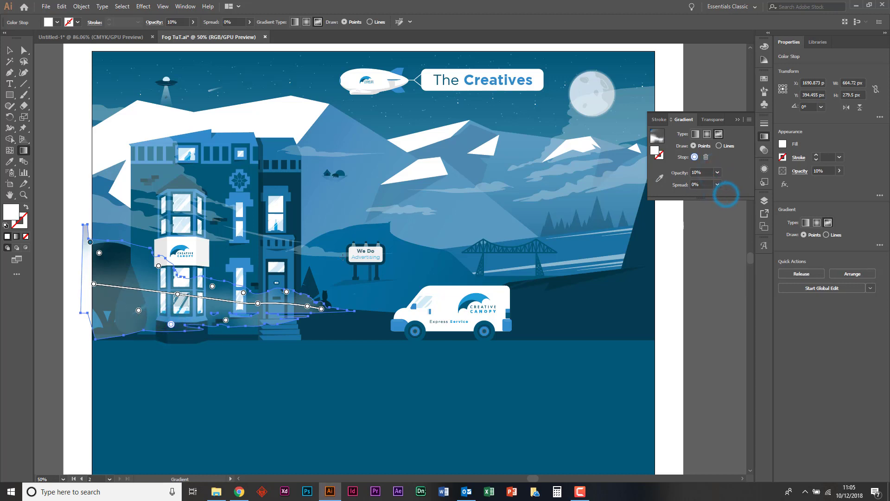
# Add a lower-left fog point at 30% opacity with its spread dragged to 100%.
pyautogui.click(101, 326)
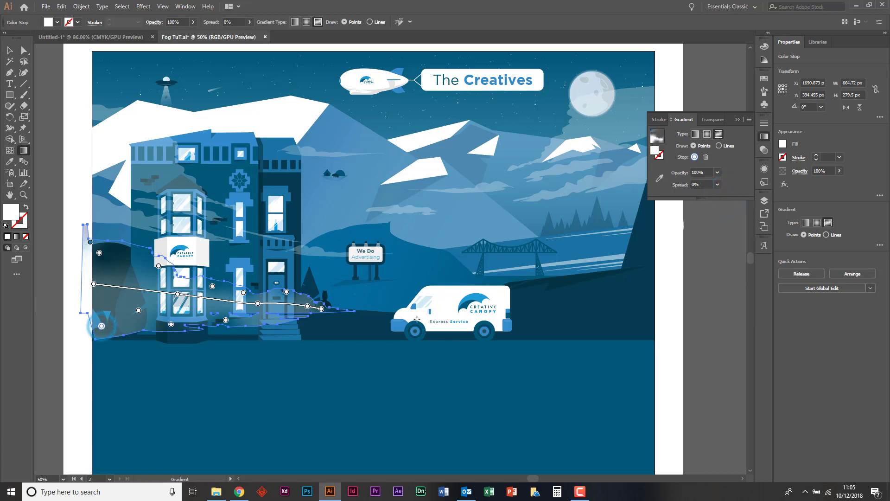
pyautogui.click(717, 172)
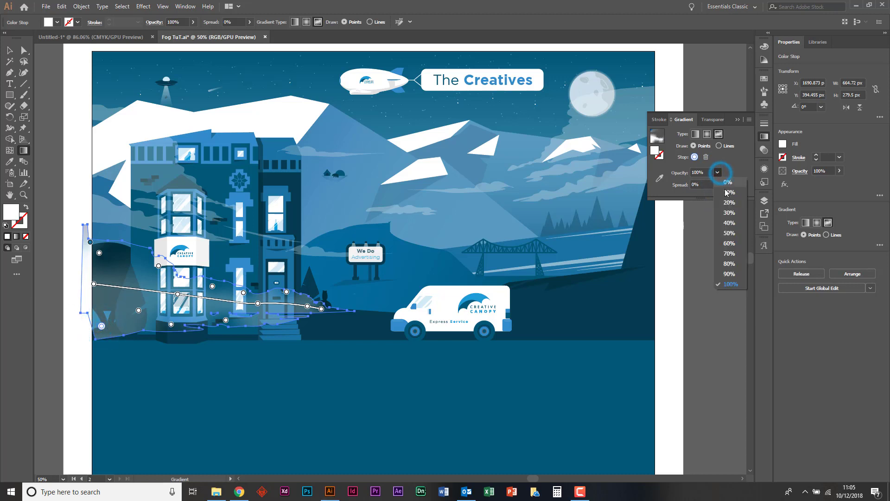
pyautogui.click(728, 213)
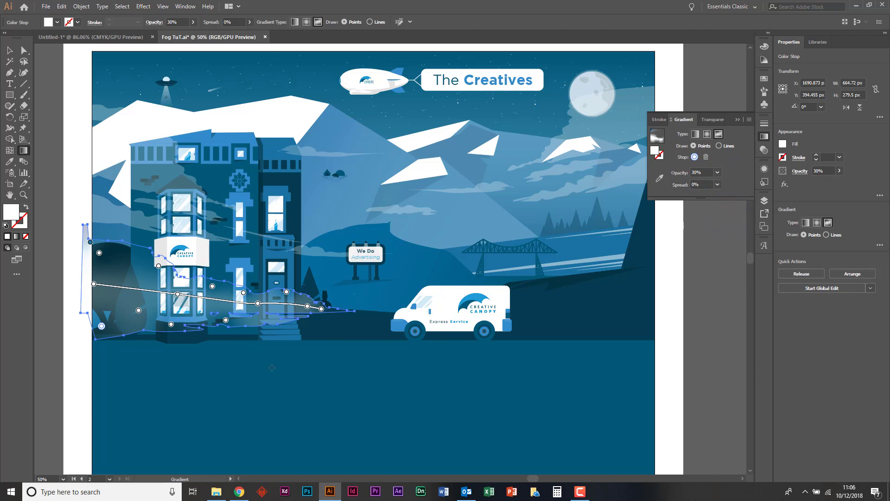
pyautogui.moveTo(101, 330)
pyautogui.moveTo(103, 340); pyautogui.dragTo(102, 355)
# Raise the fog shape's overall opacity from 25% to 35%.
pyautogui.click(9, 50)
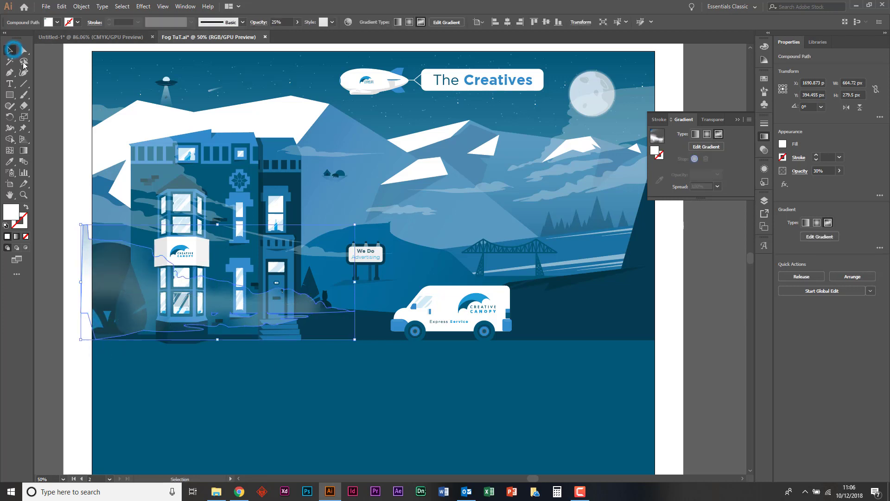
pyautogui.click(47, 120)
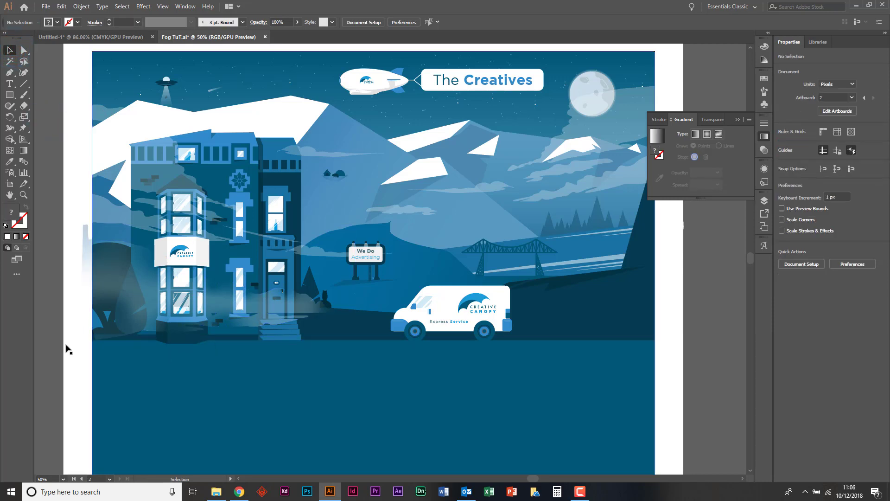
pyautogui.click(256, 325)
pyautogui.click(839, 170)
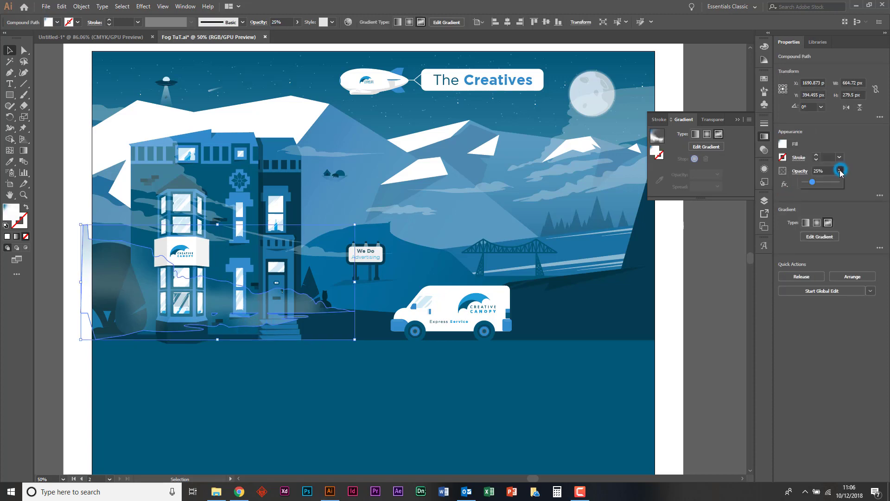
pyautogui.moveTo(811, 182); pyautogui.dragTo(818, 185)
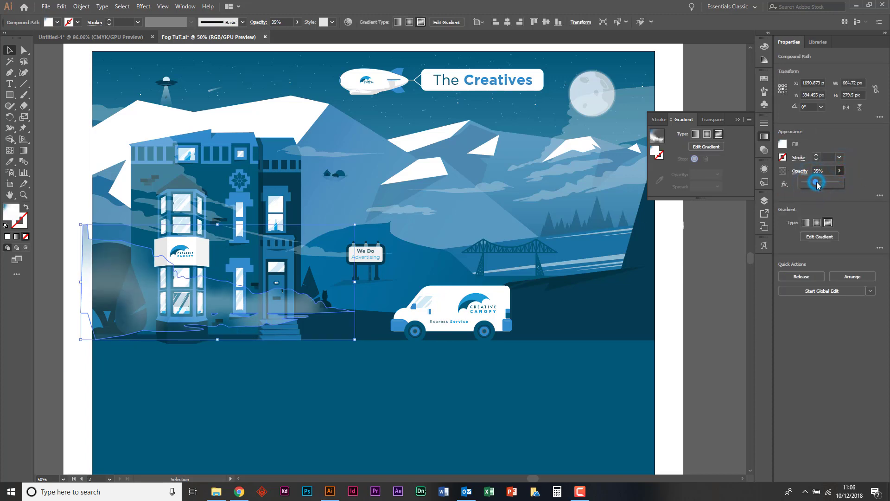
pyautogui.click(59, 197)
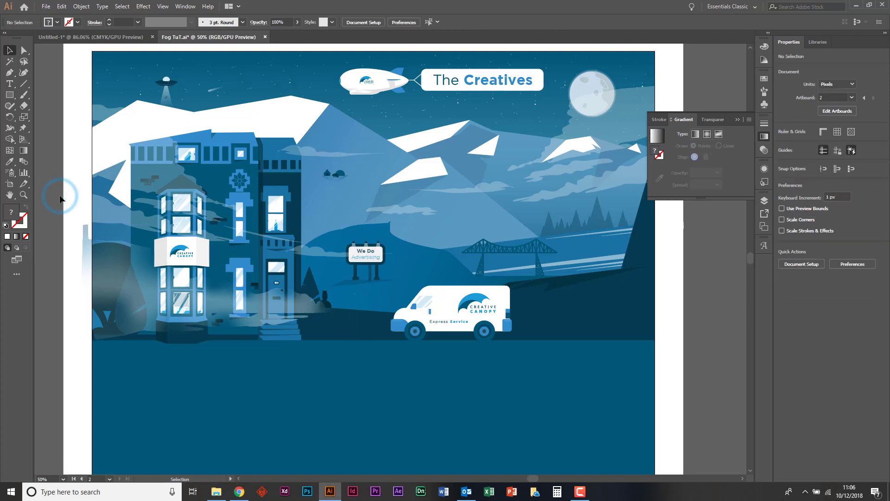
# Add a 0% opacity gradient point near the fog's upper-left, then deselect the fog.
pyautogui.click(136, 285)
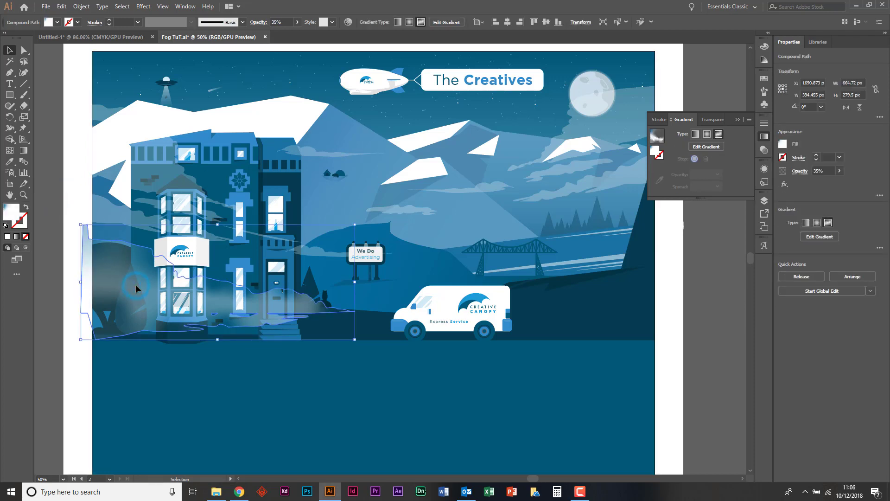
pyautogui.click(702, 146)
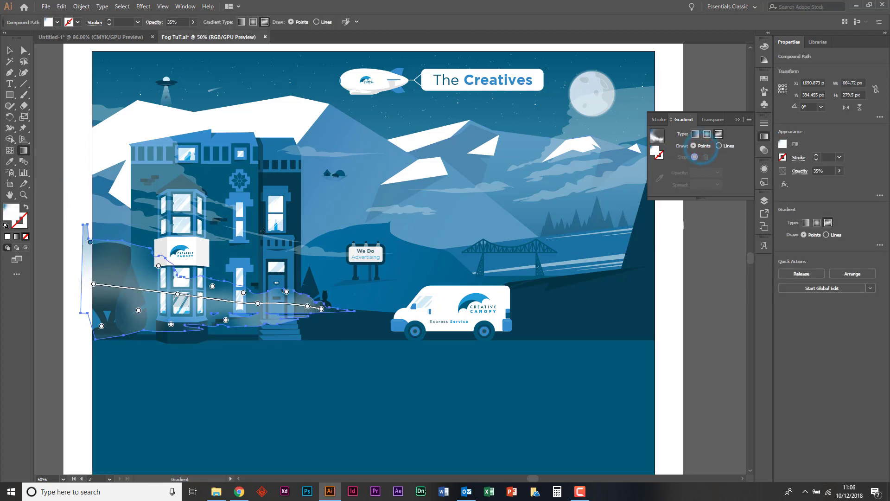
pyautogui.click(122, 248)
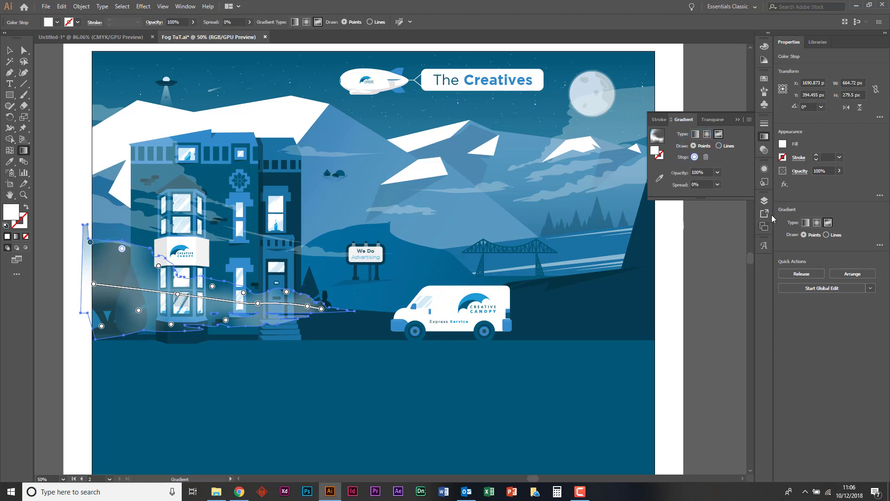
pyautogui.click(717, 172)
pyautogui.click(727, 182)
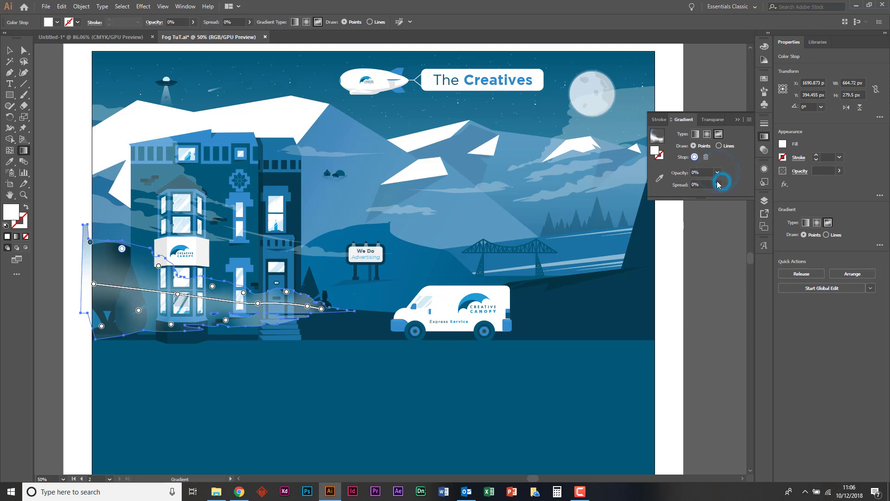
pyautogui.click(7, 52)
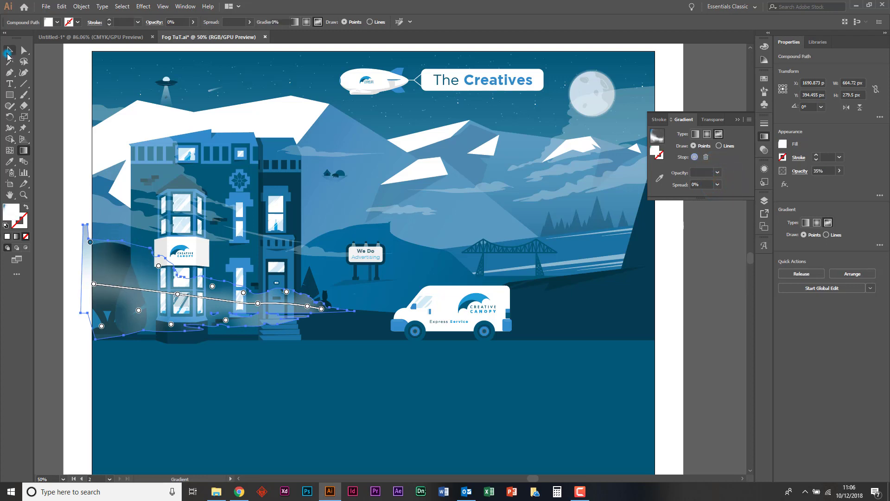
pyautogui.click(60, 134)
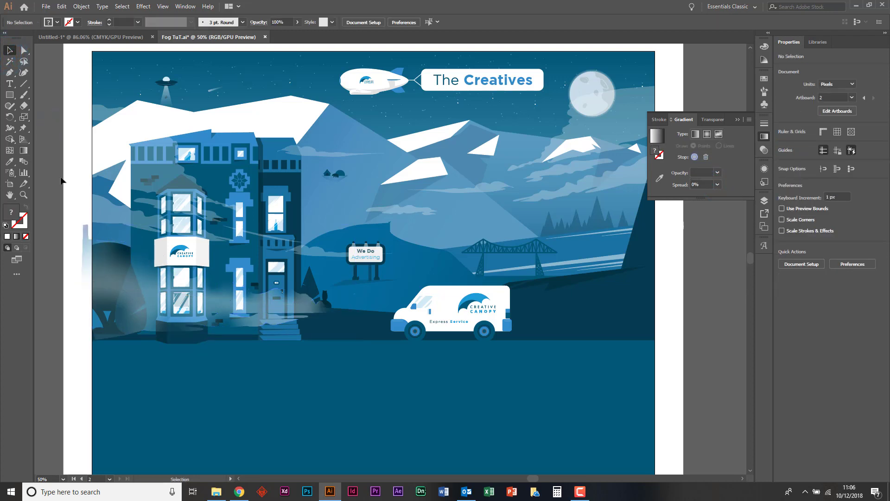